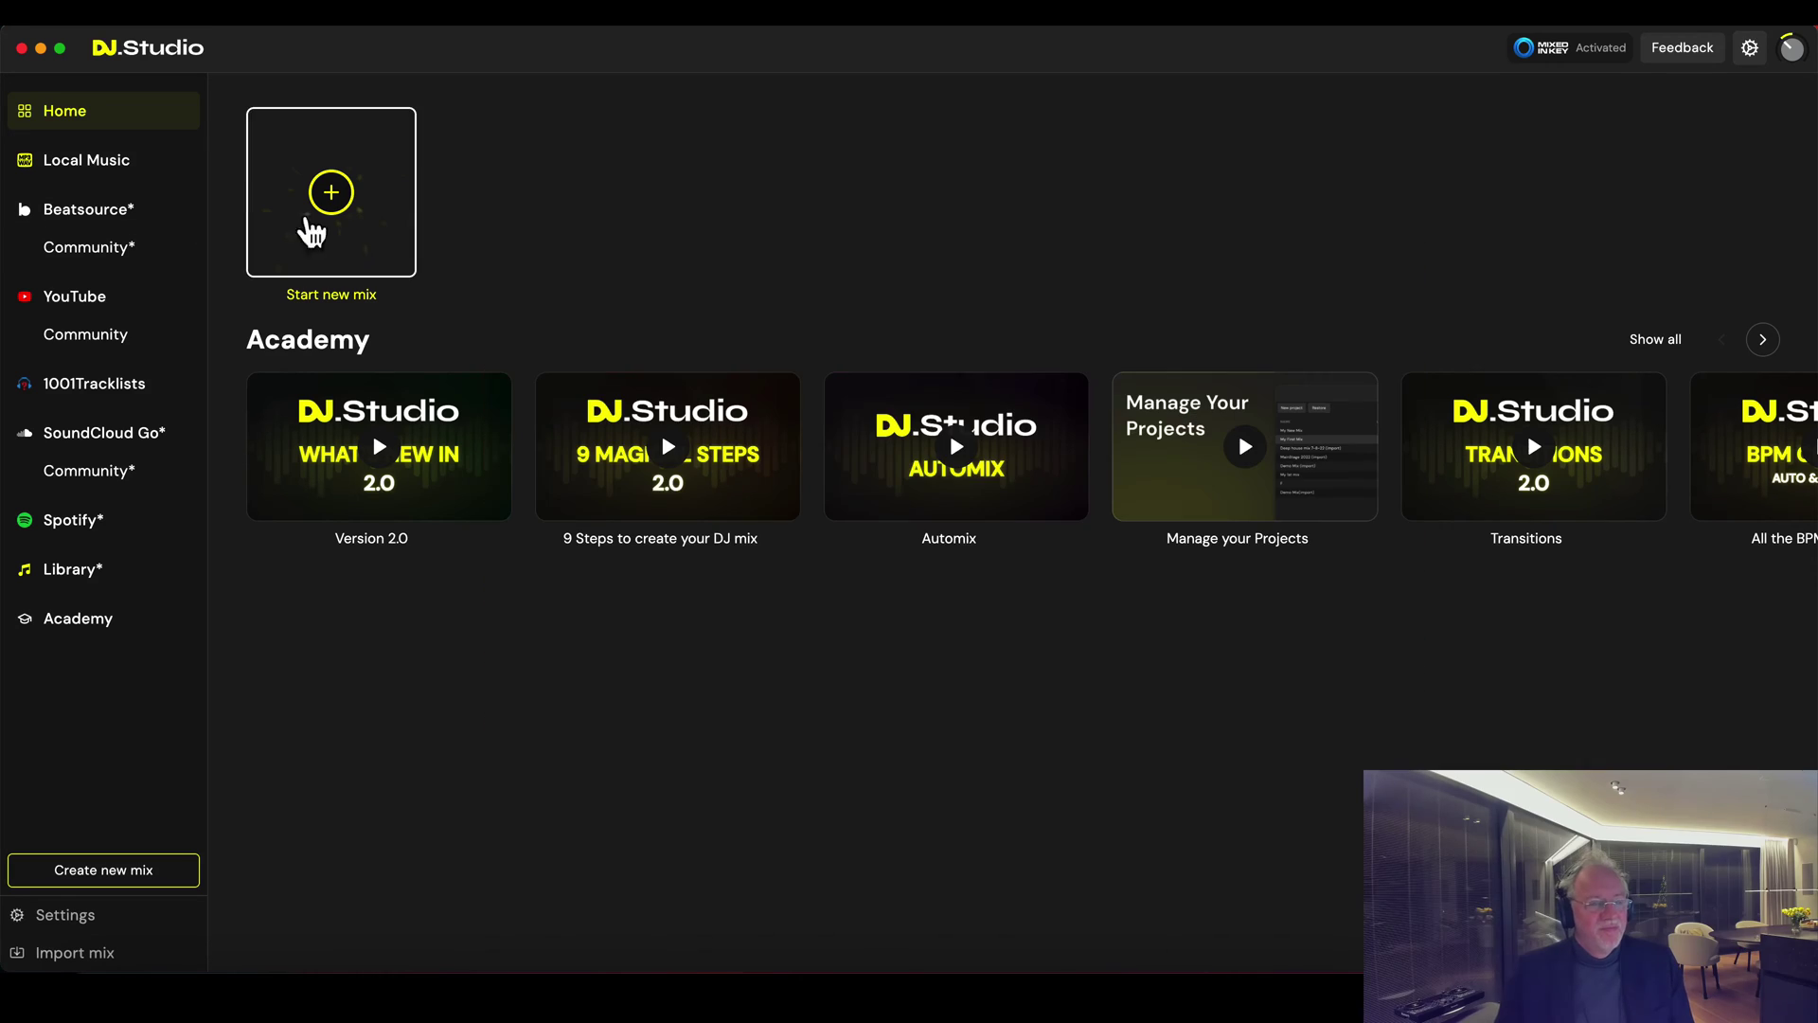
- Start a new mix and add Keep Rollin, Never Look Back and A Piece Of Light from a 'boris' search
left_click(338, 223)
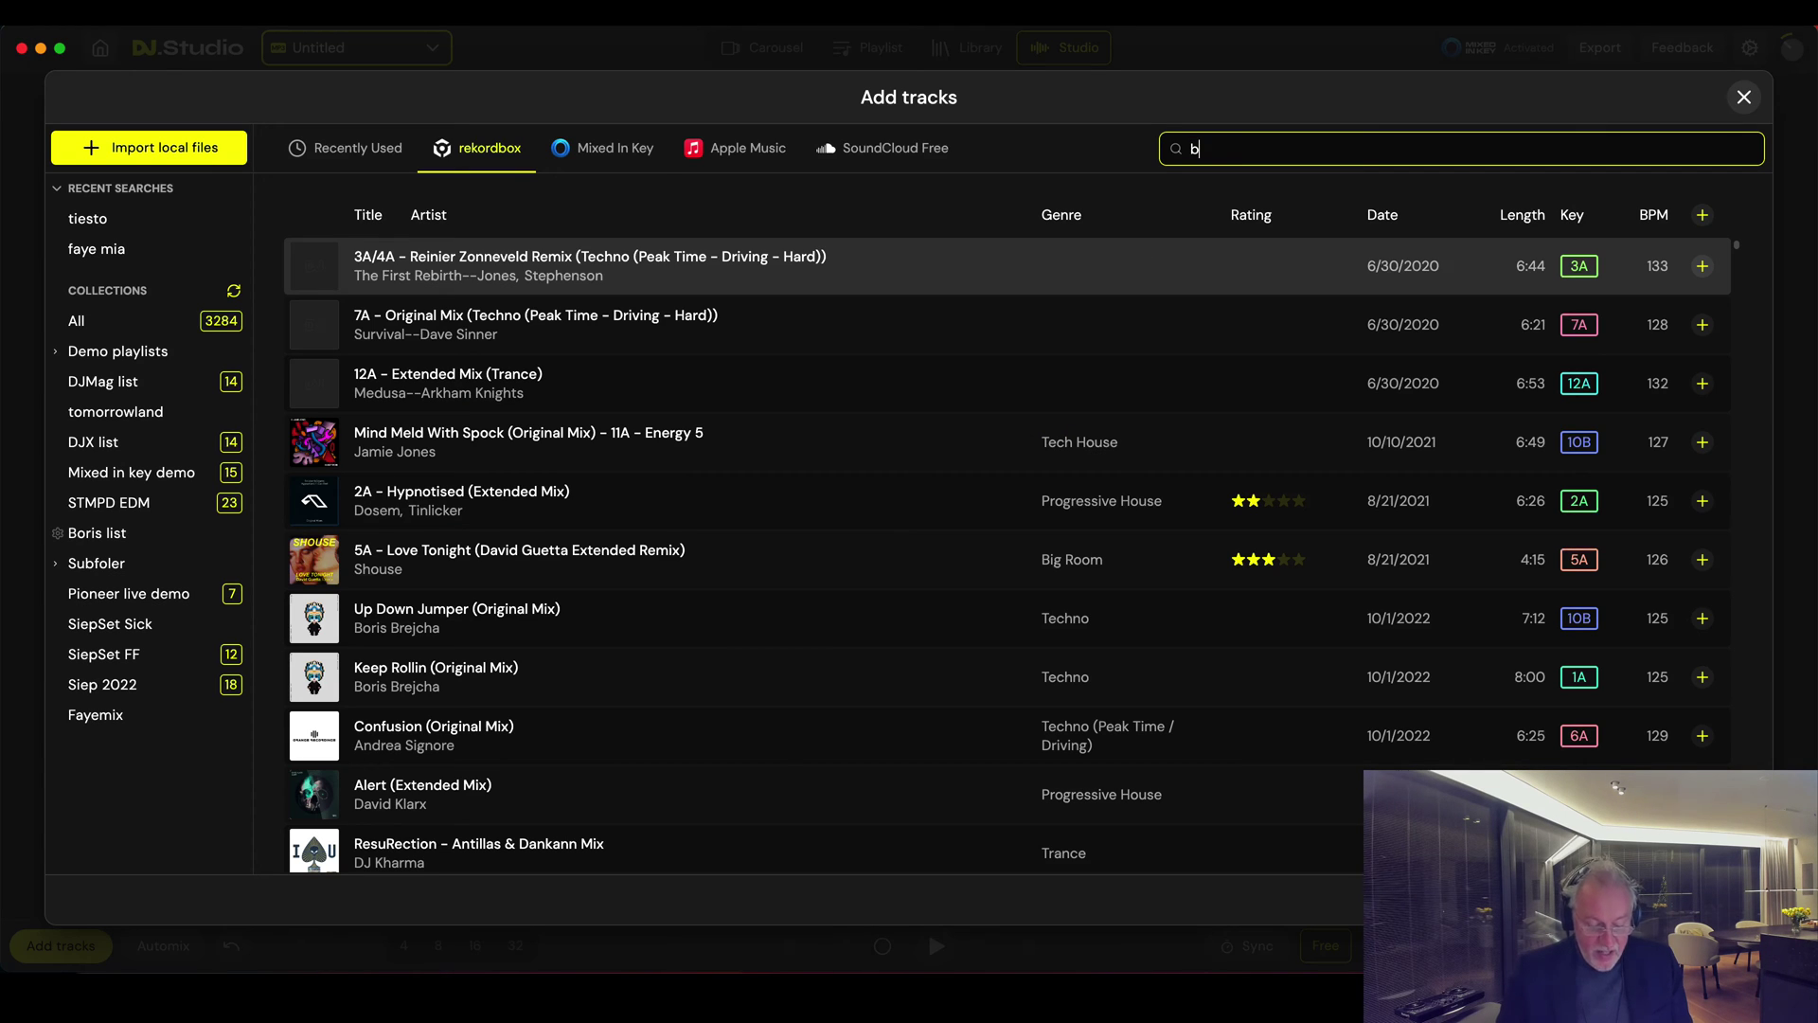
key("Return")
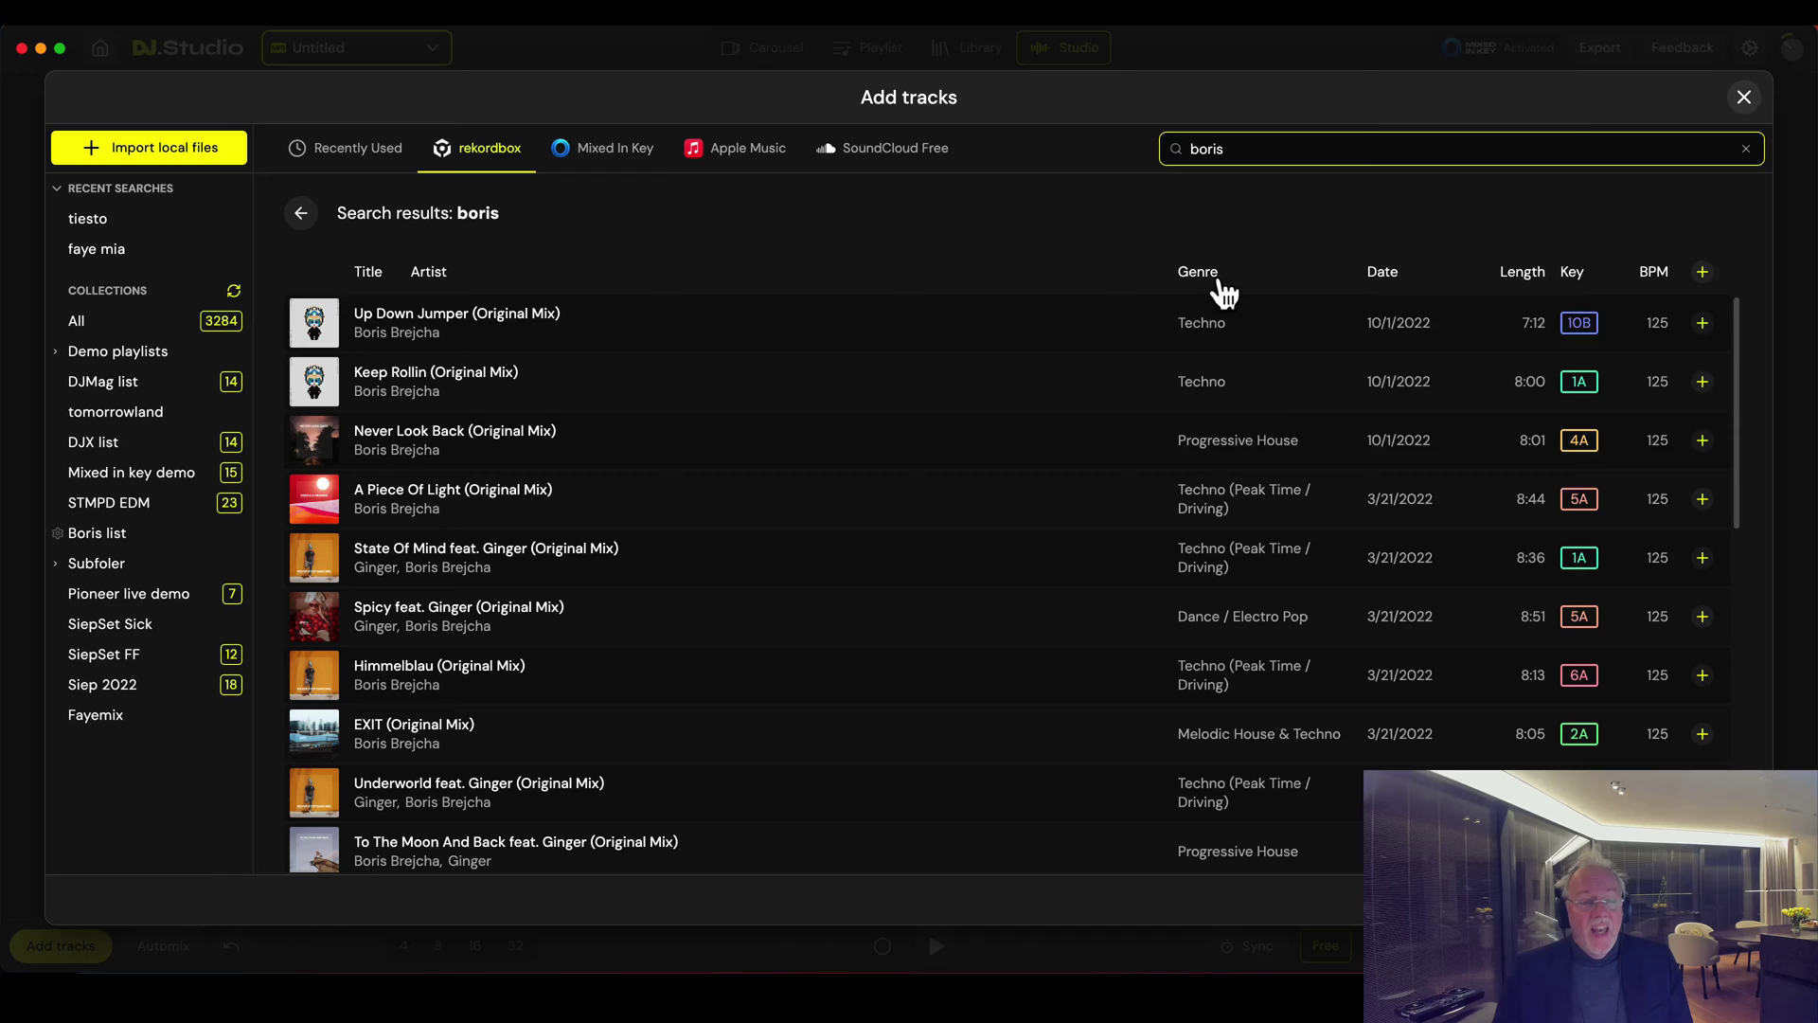
left_click(1702, 381)
left_click(1703, 441)
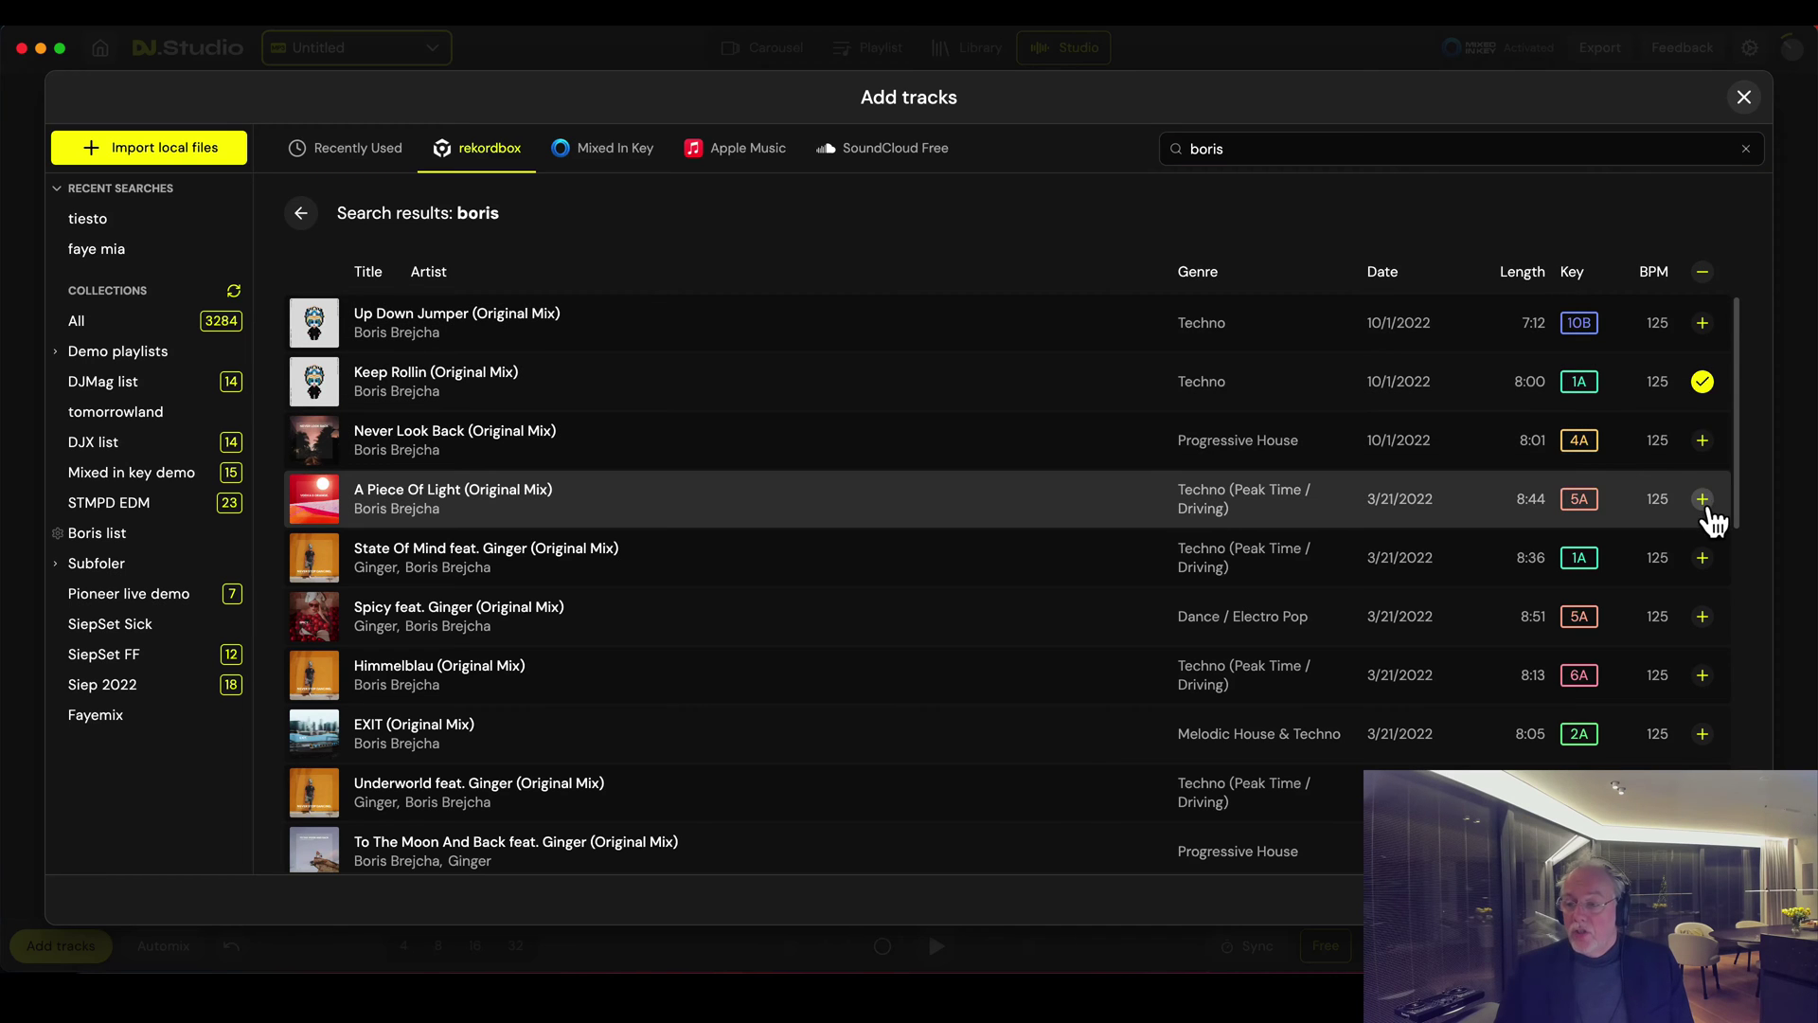
left_click(1703, 499)
key("Escape")
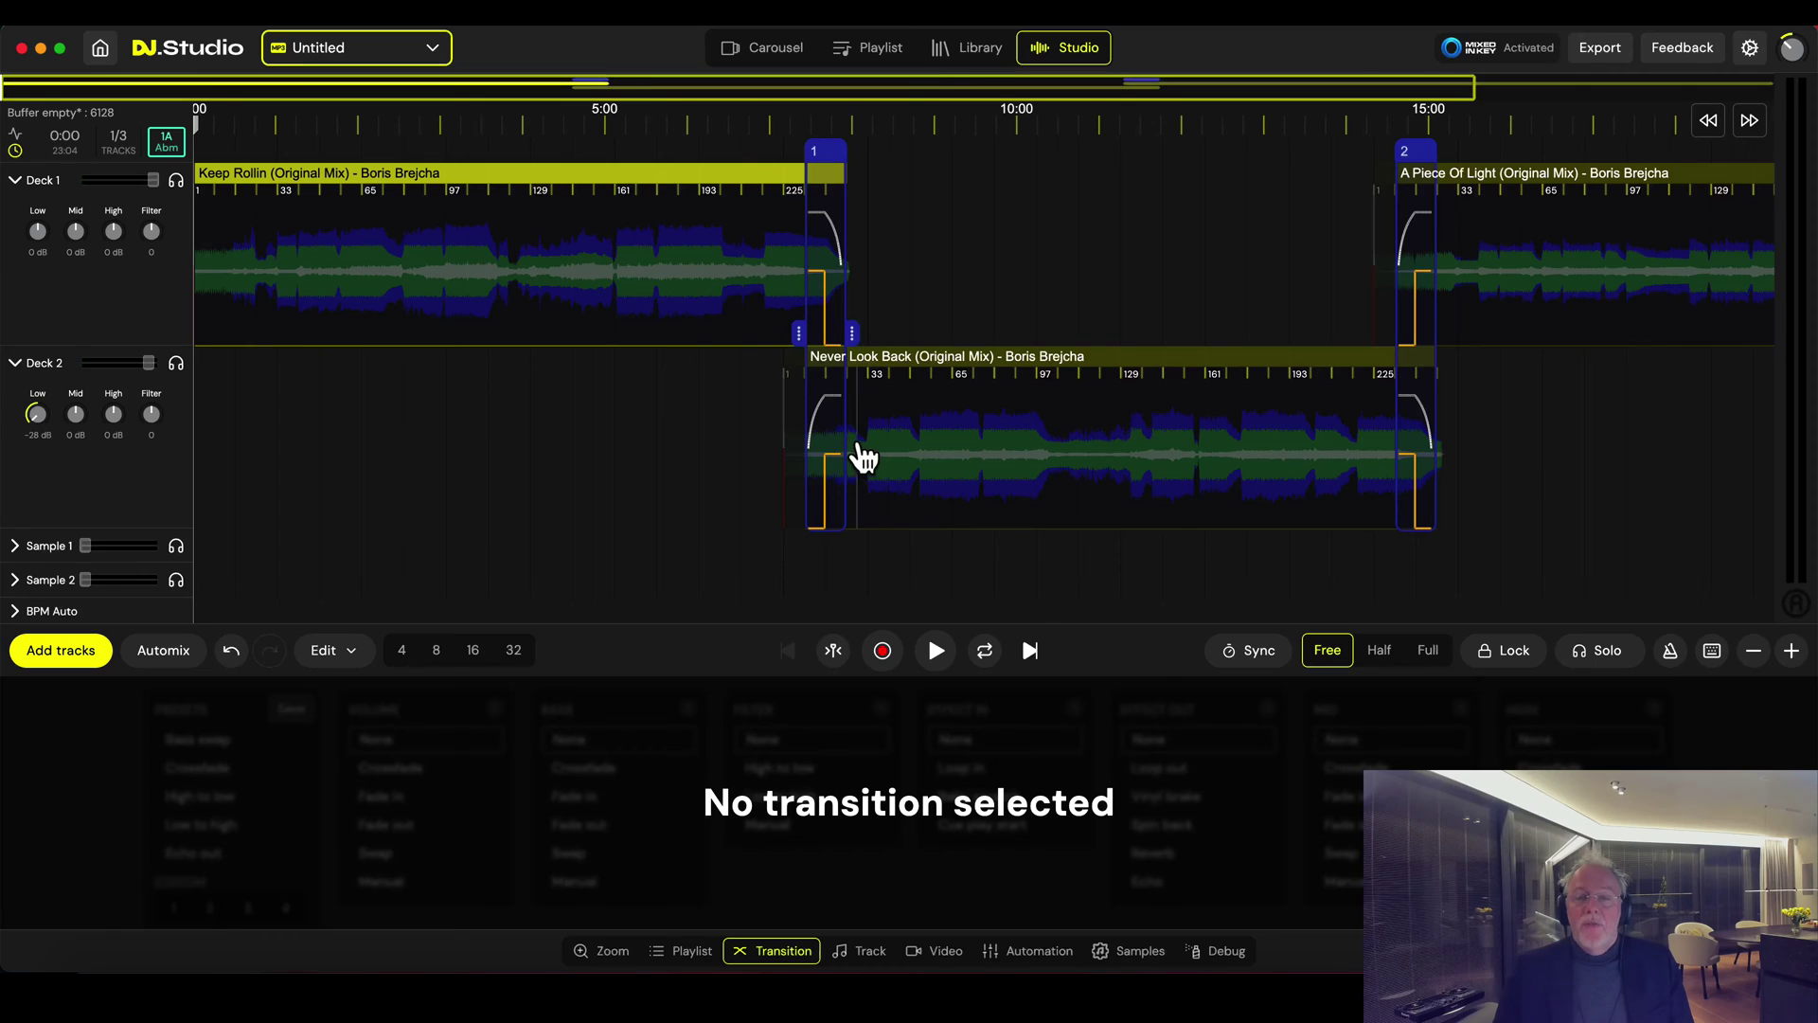
- Drag Keep Rollin and Never Look Back so their crossfade overlaps choruses, then preview transition 1
scroll(720, 384, "up", 5)
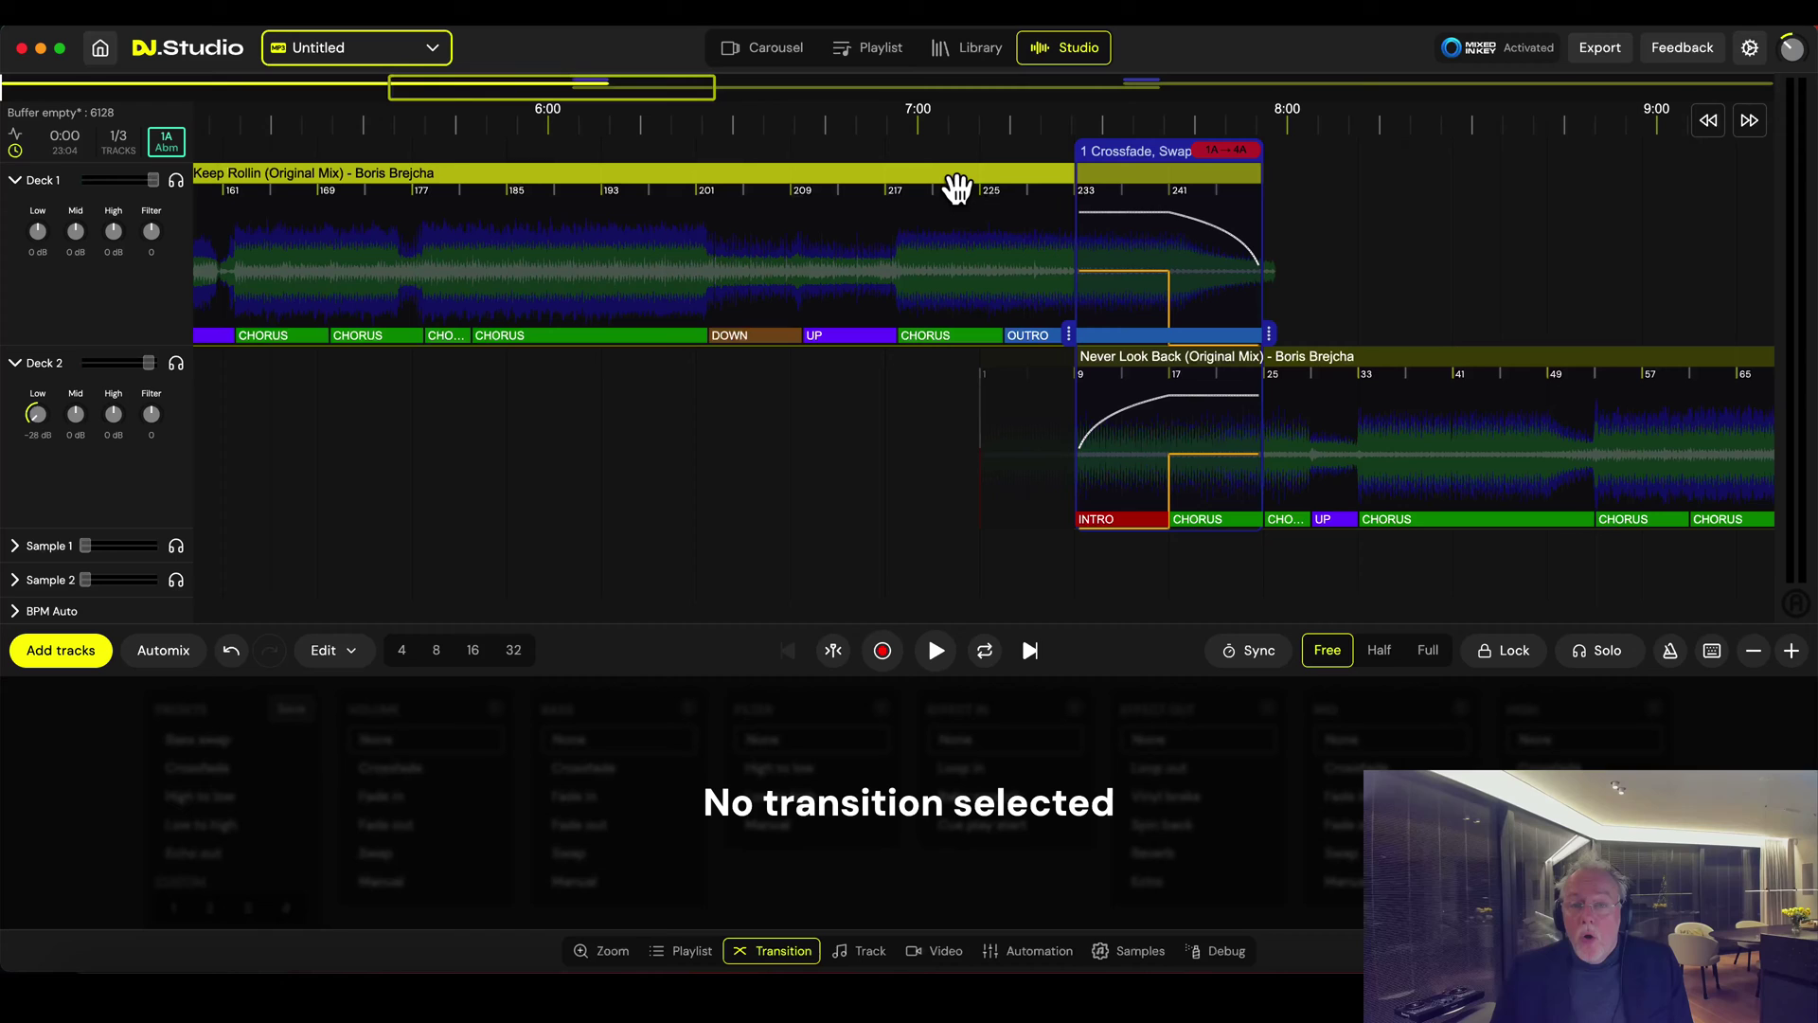
left_click_drag(950, 190, 1206, 202)
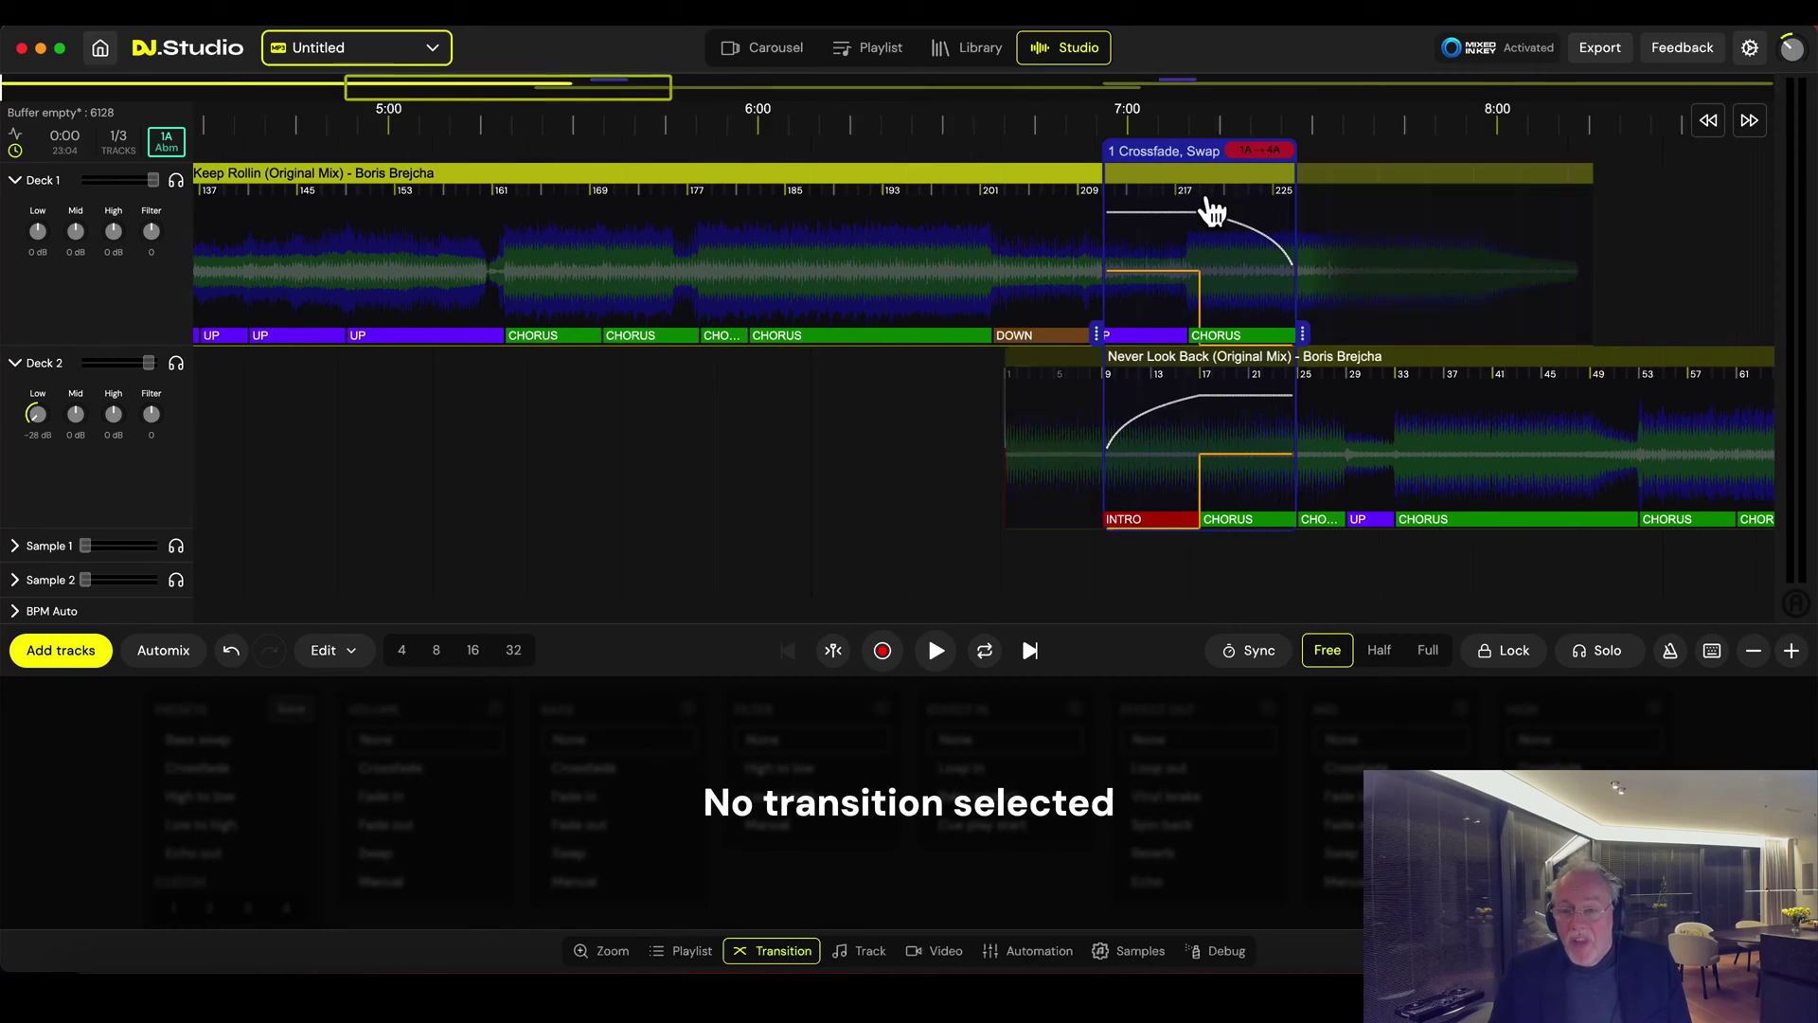
left_click_drag(1278, 360, 1092, 360)
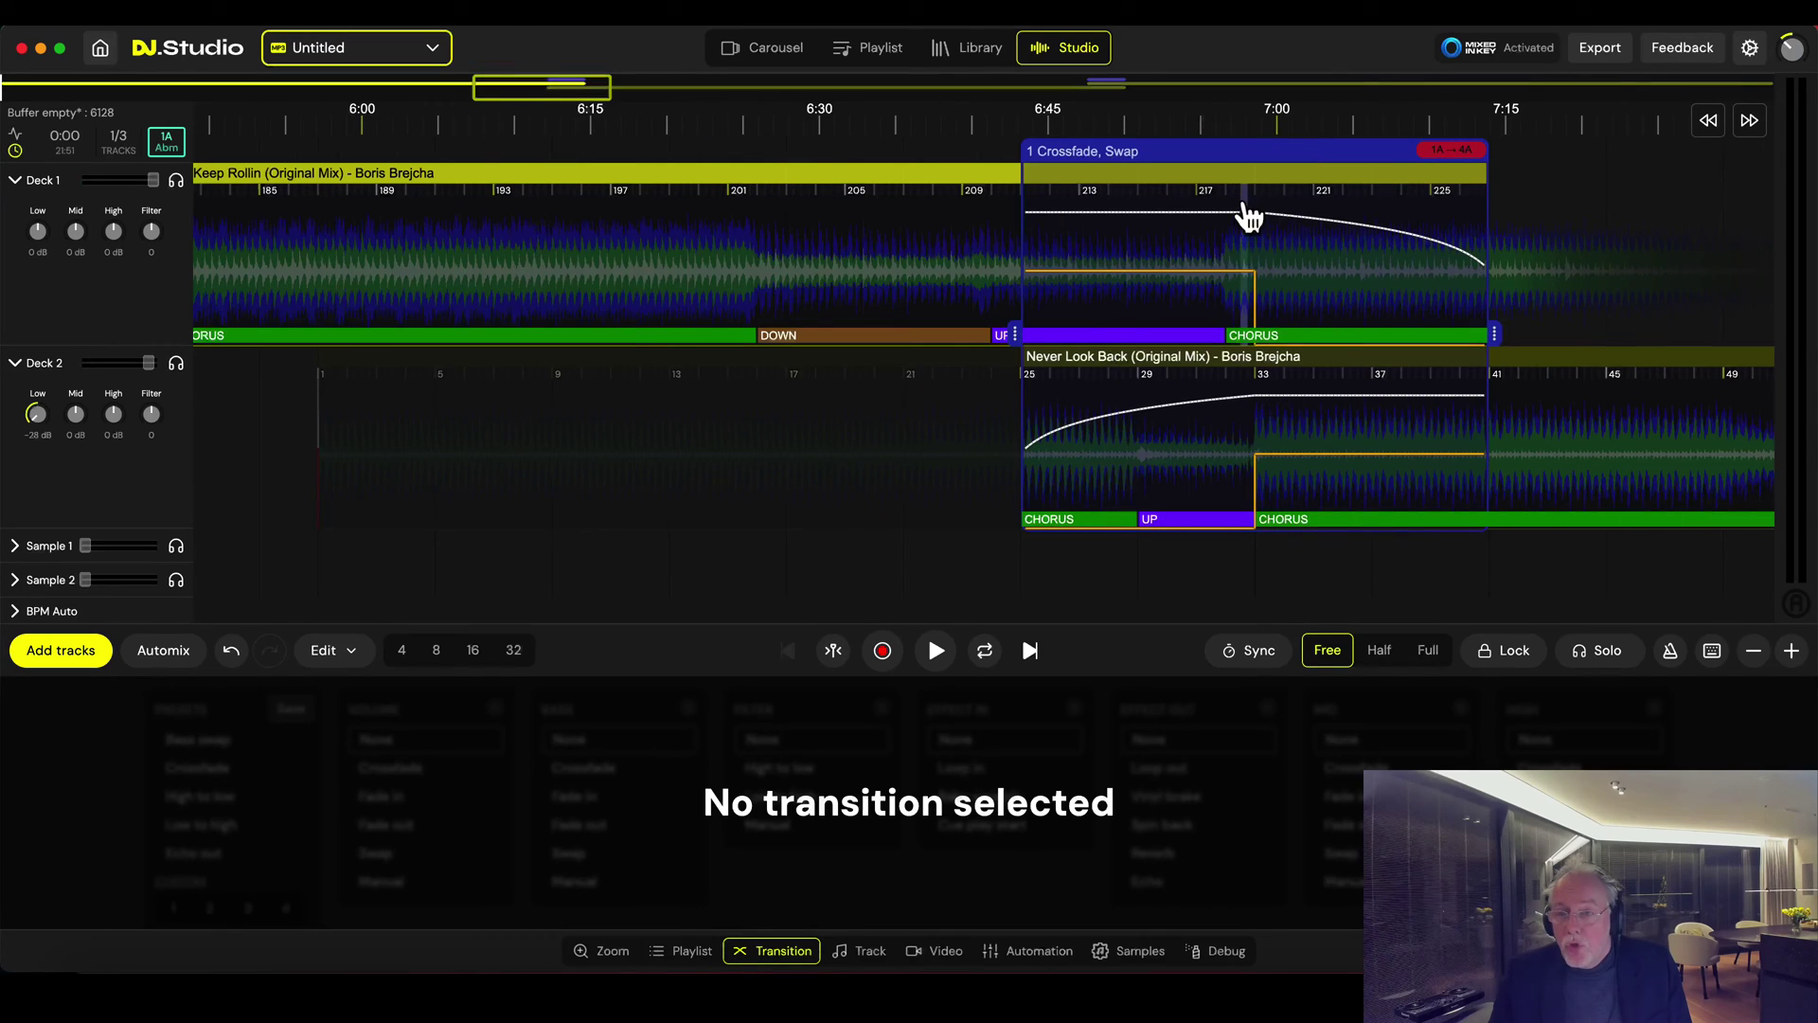
left_click_drag(1250, 183, 1281, 185)
left_click(1184, 303)
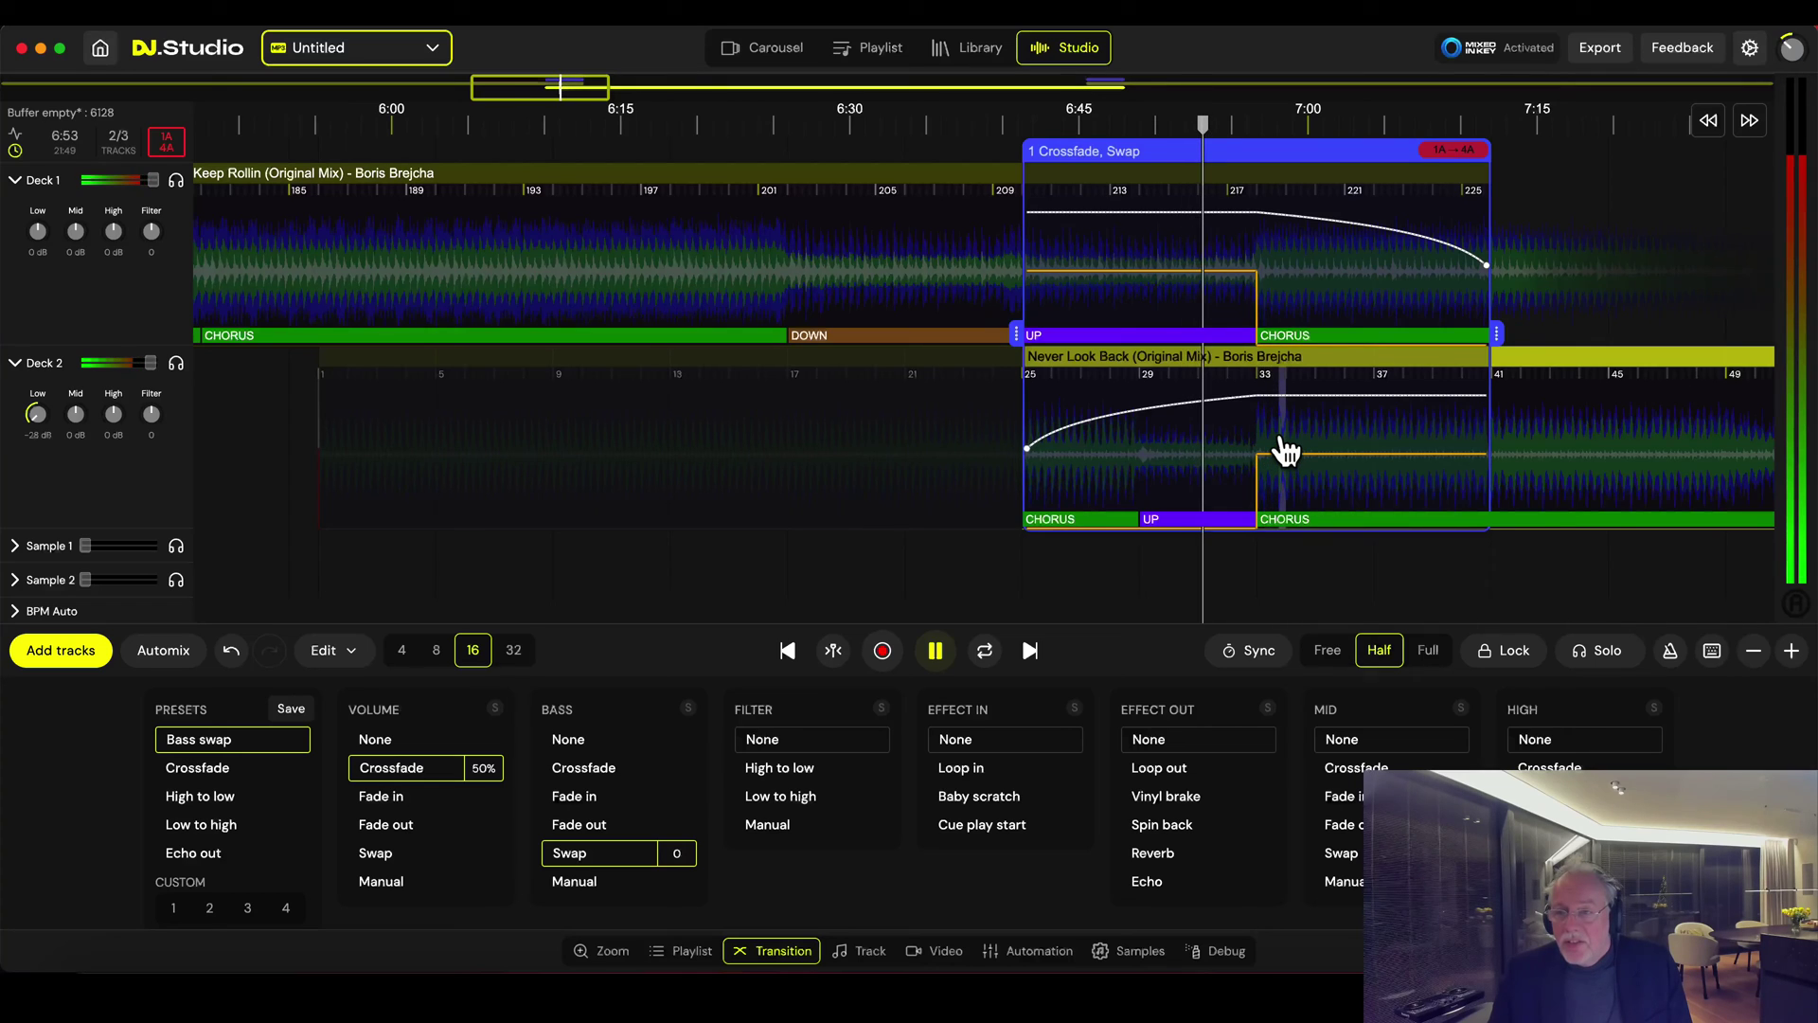
scroll(1285, 453, "up", 2)
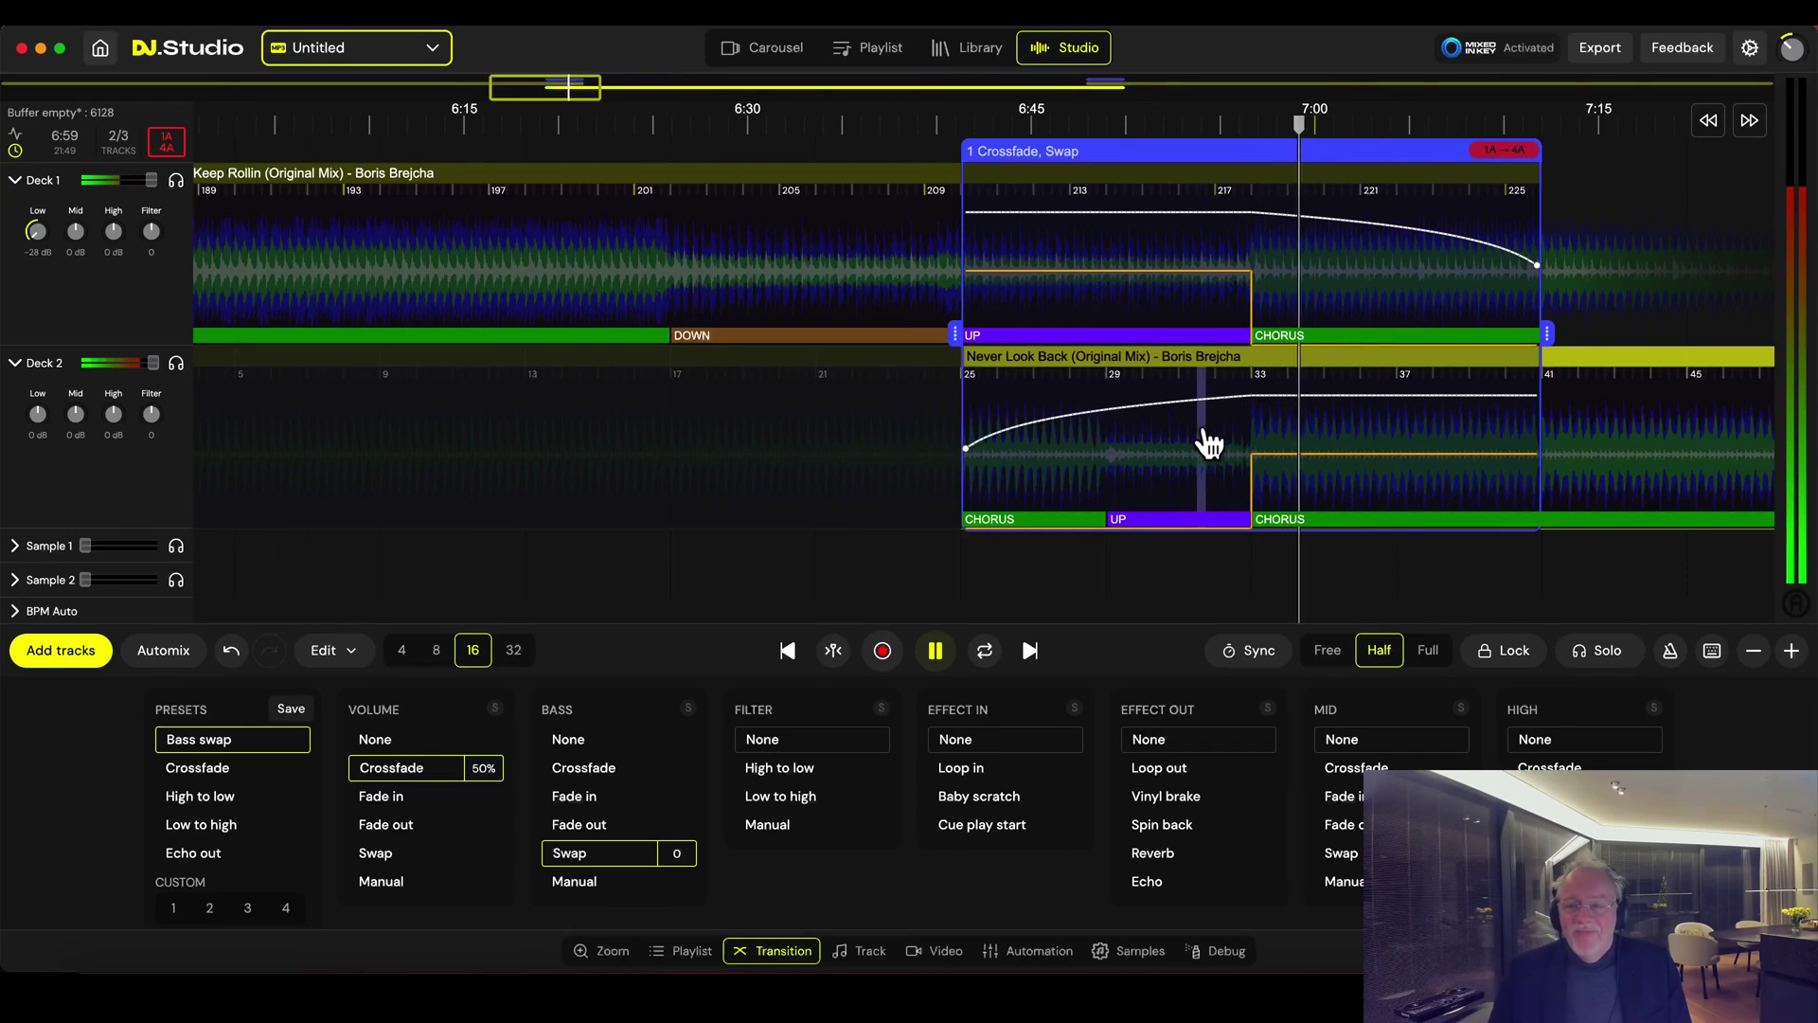
- Replace the bass swap and volume crossfade with an 8-bar Low to high filter sweep
key("space")
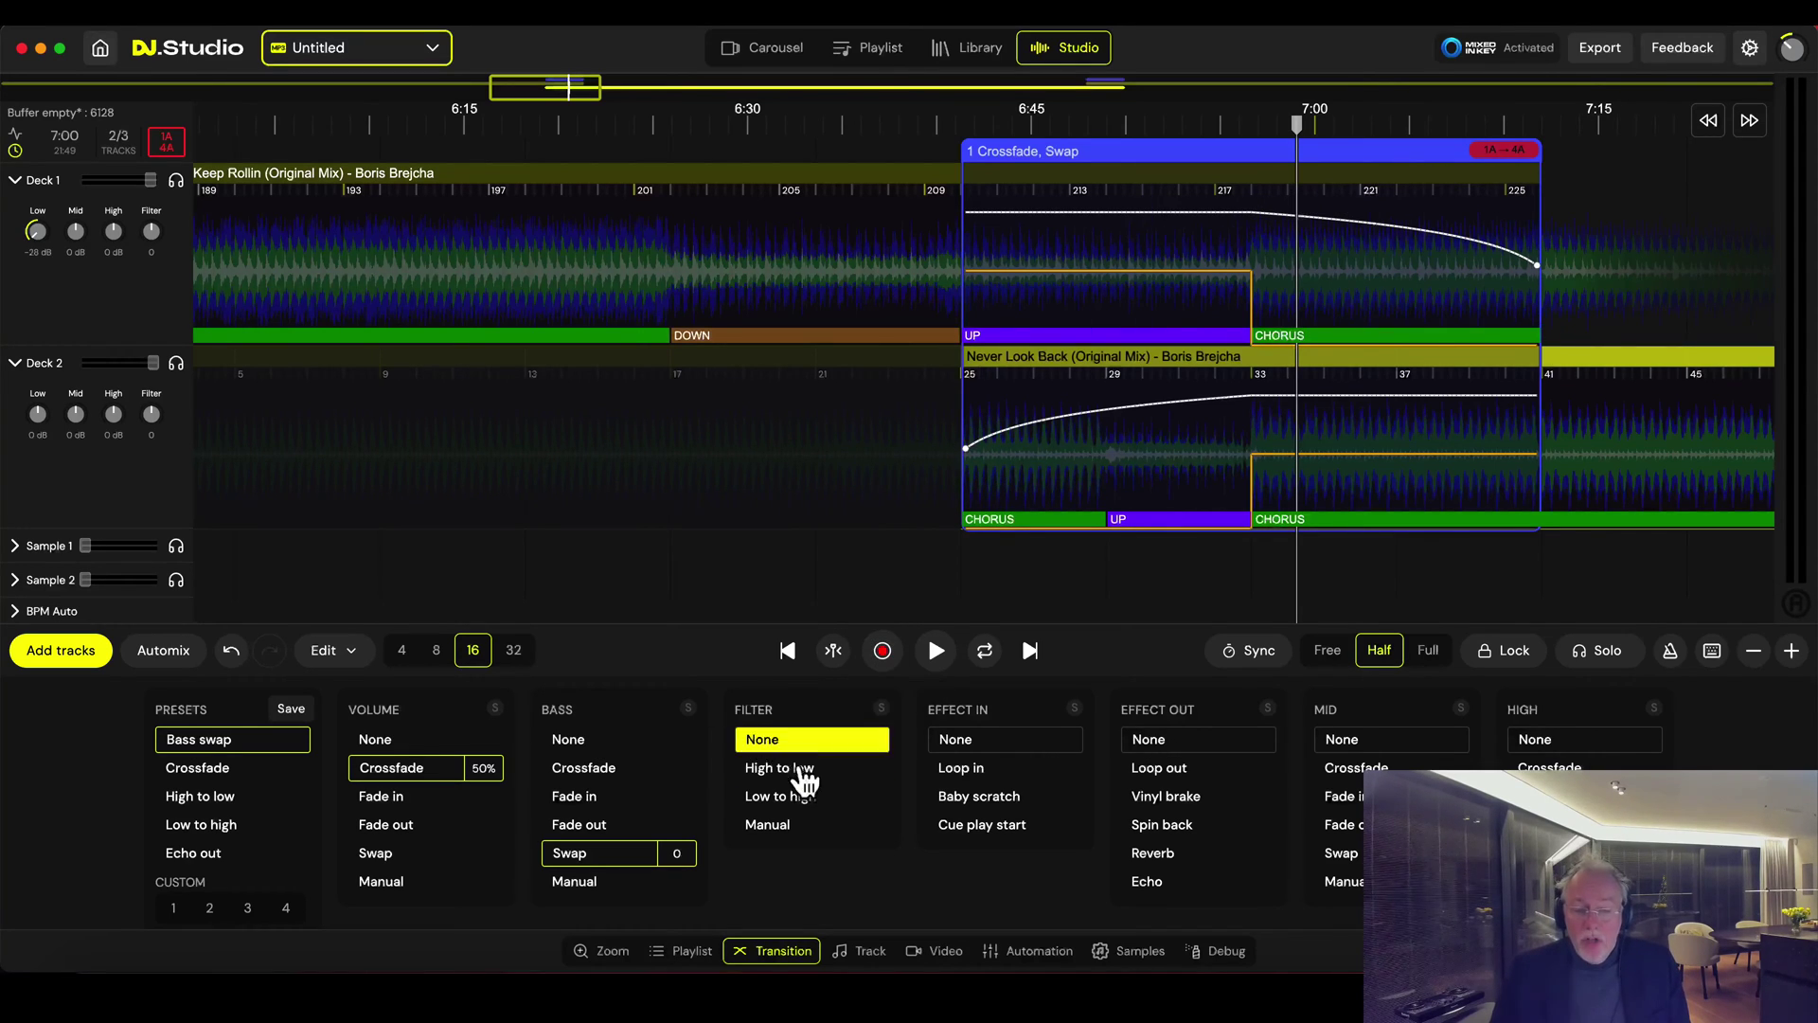
left_click(616, 741)
left_click(458, 743)
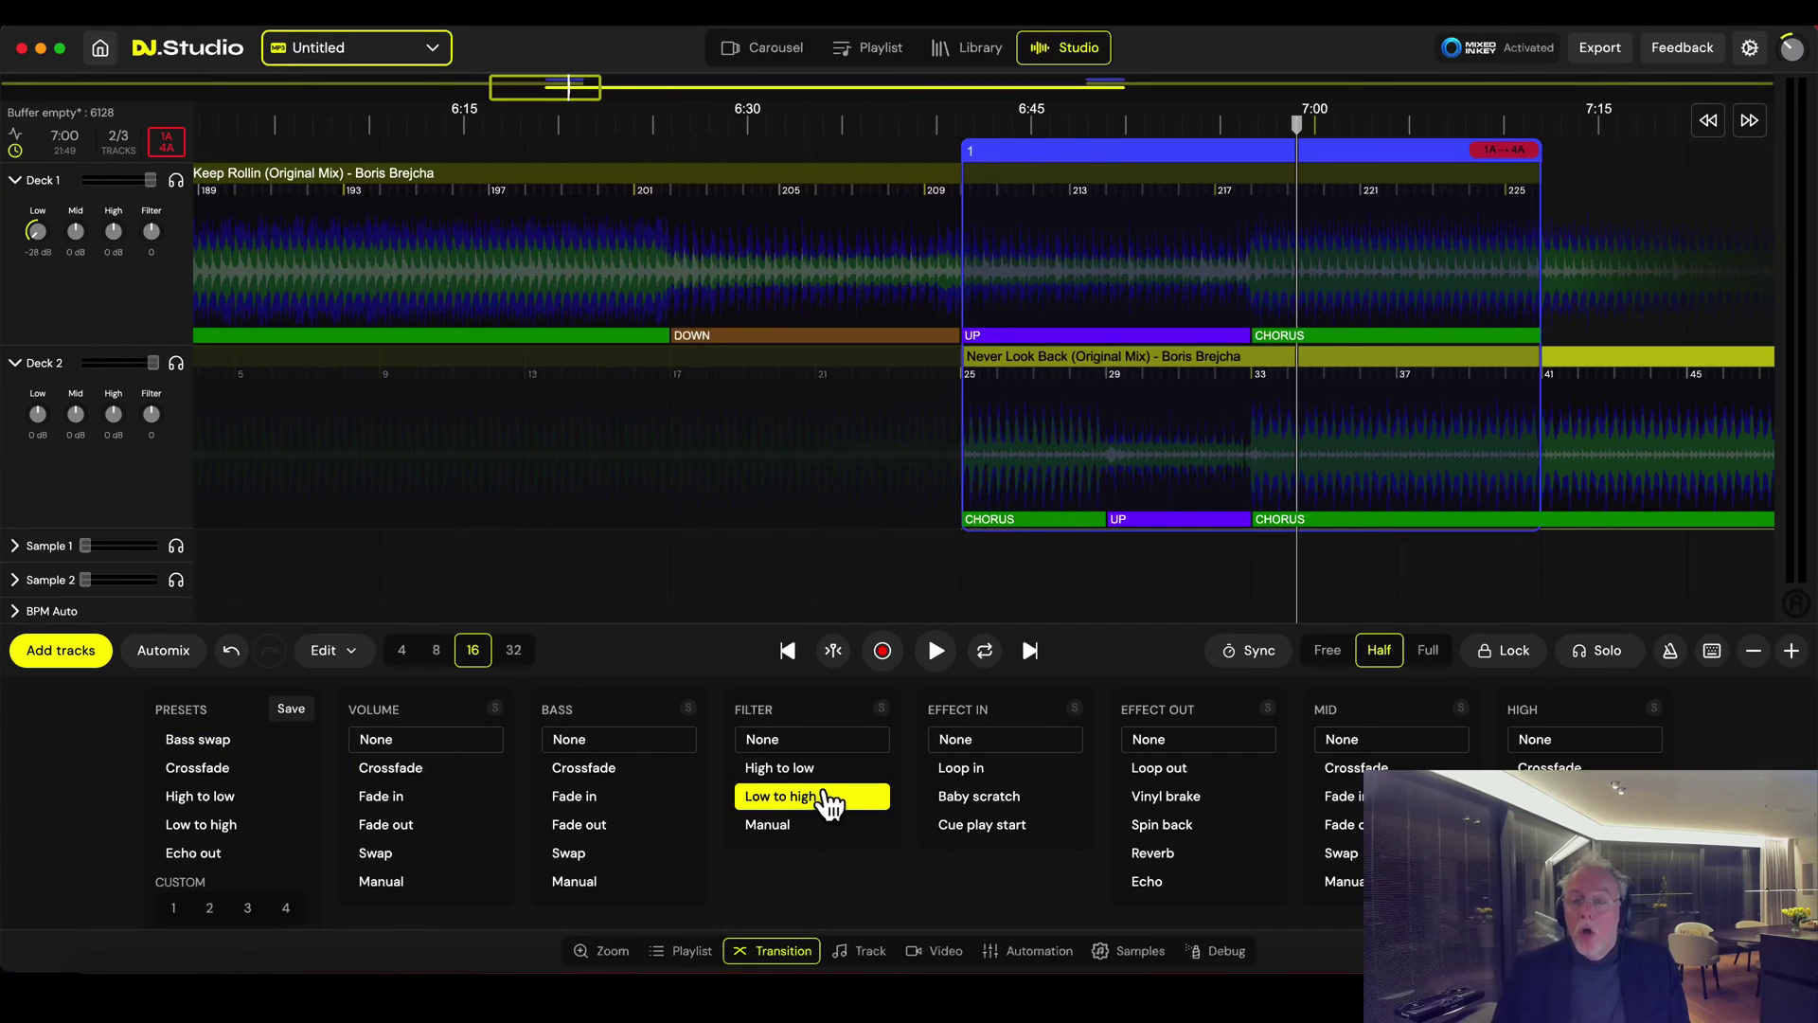
left_click(824, 797)
left_click(435, 650)
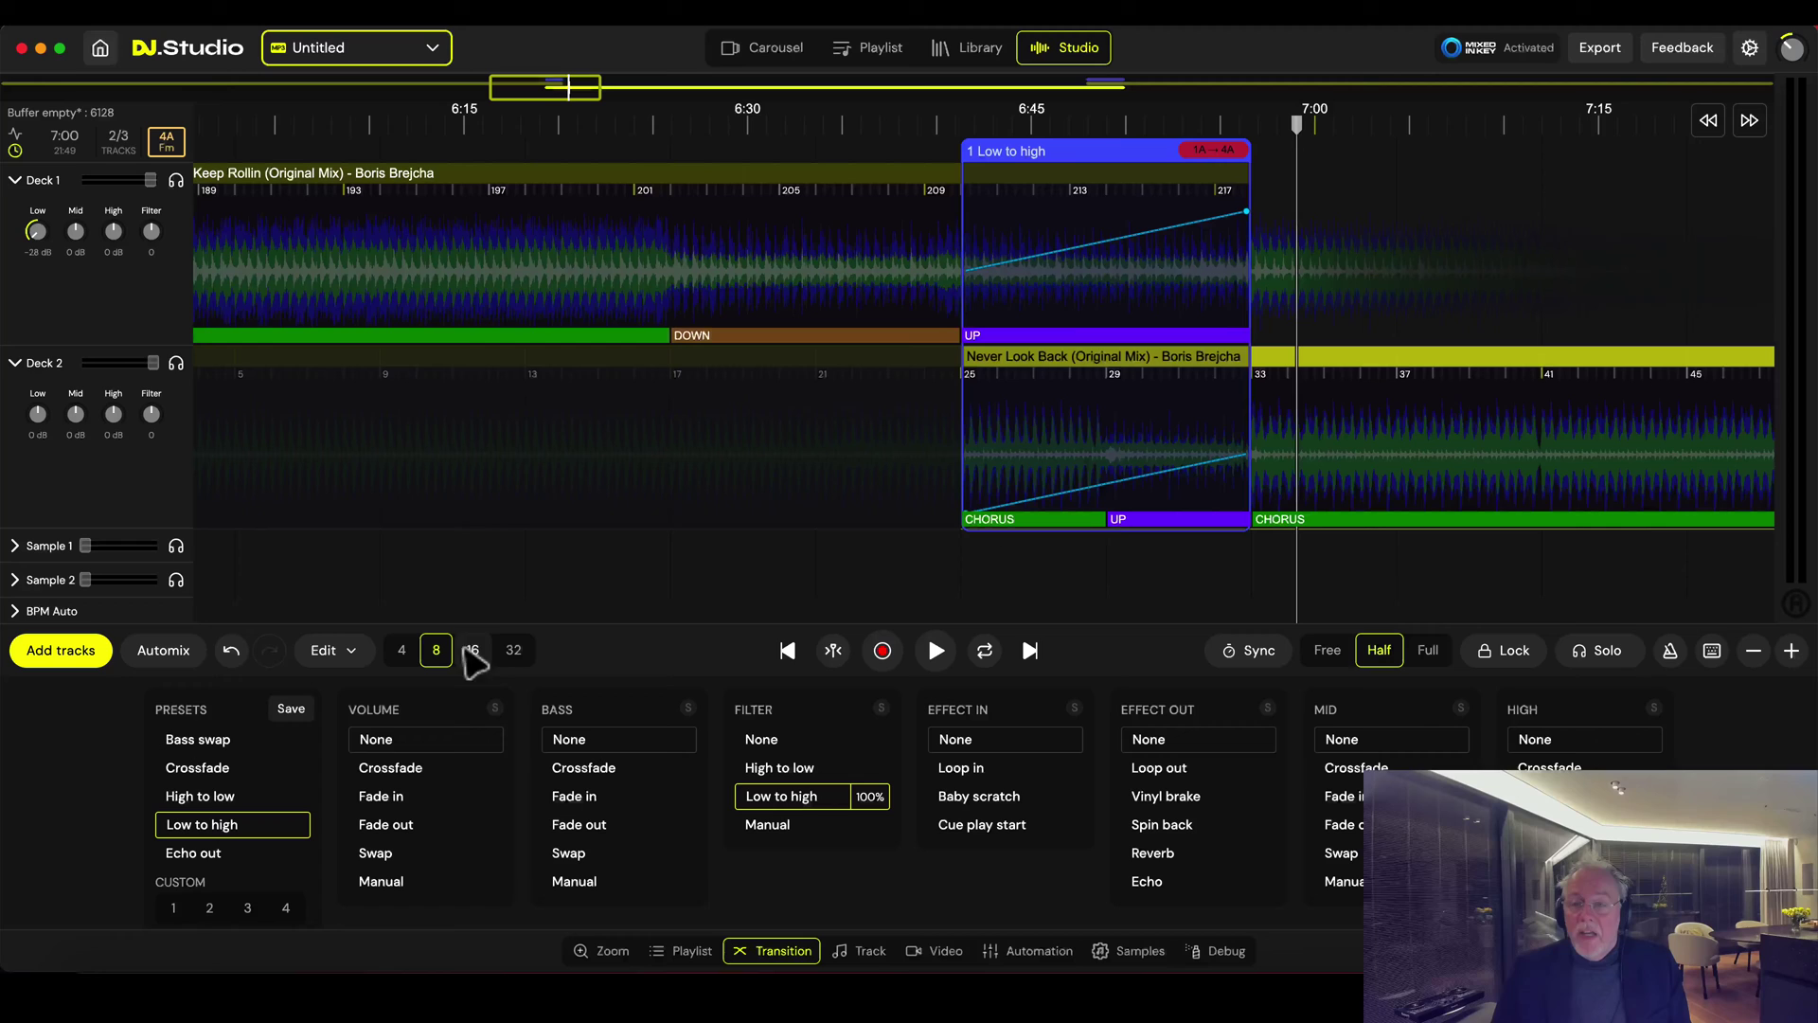
- Play the filter transition from its start, then move on to the second transition
left_click(950, 296)
key("space")
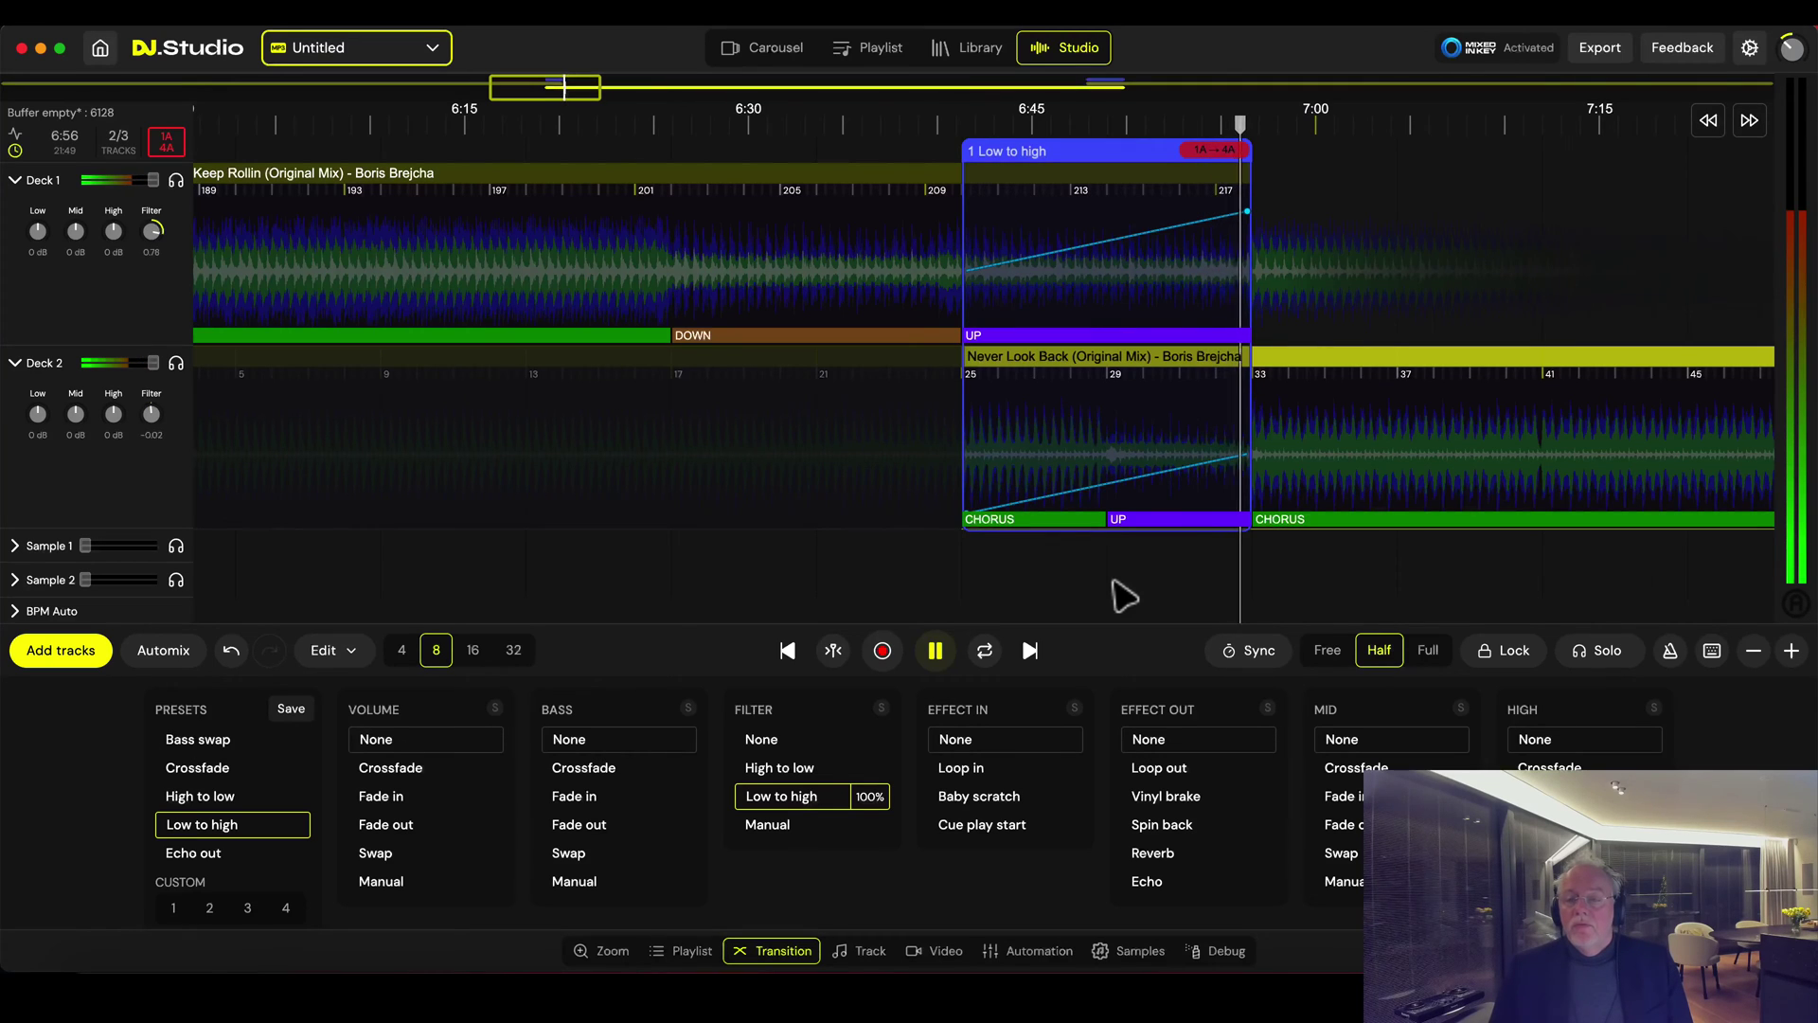
key("space")
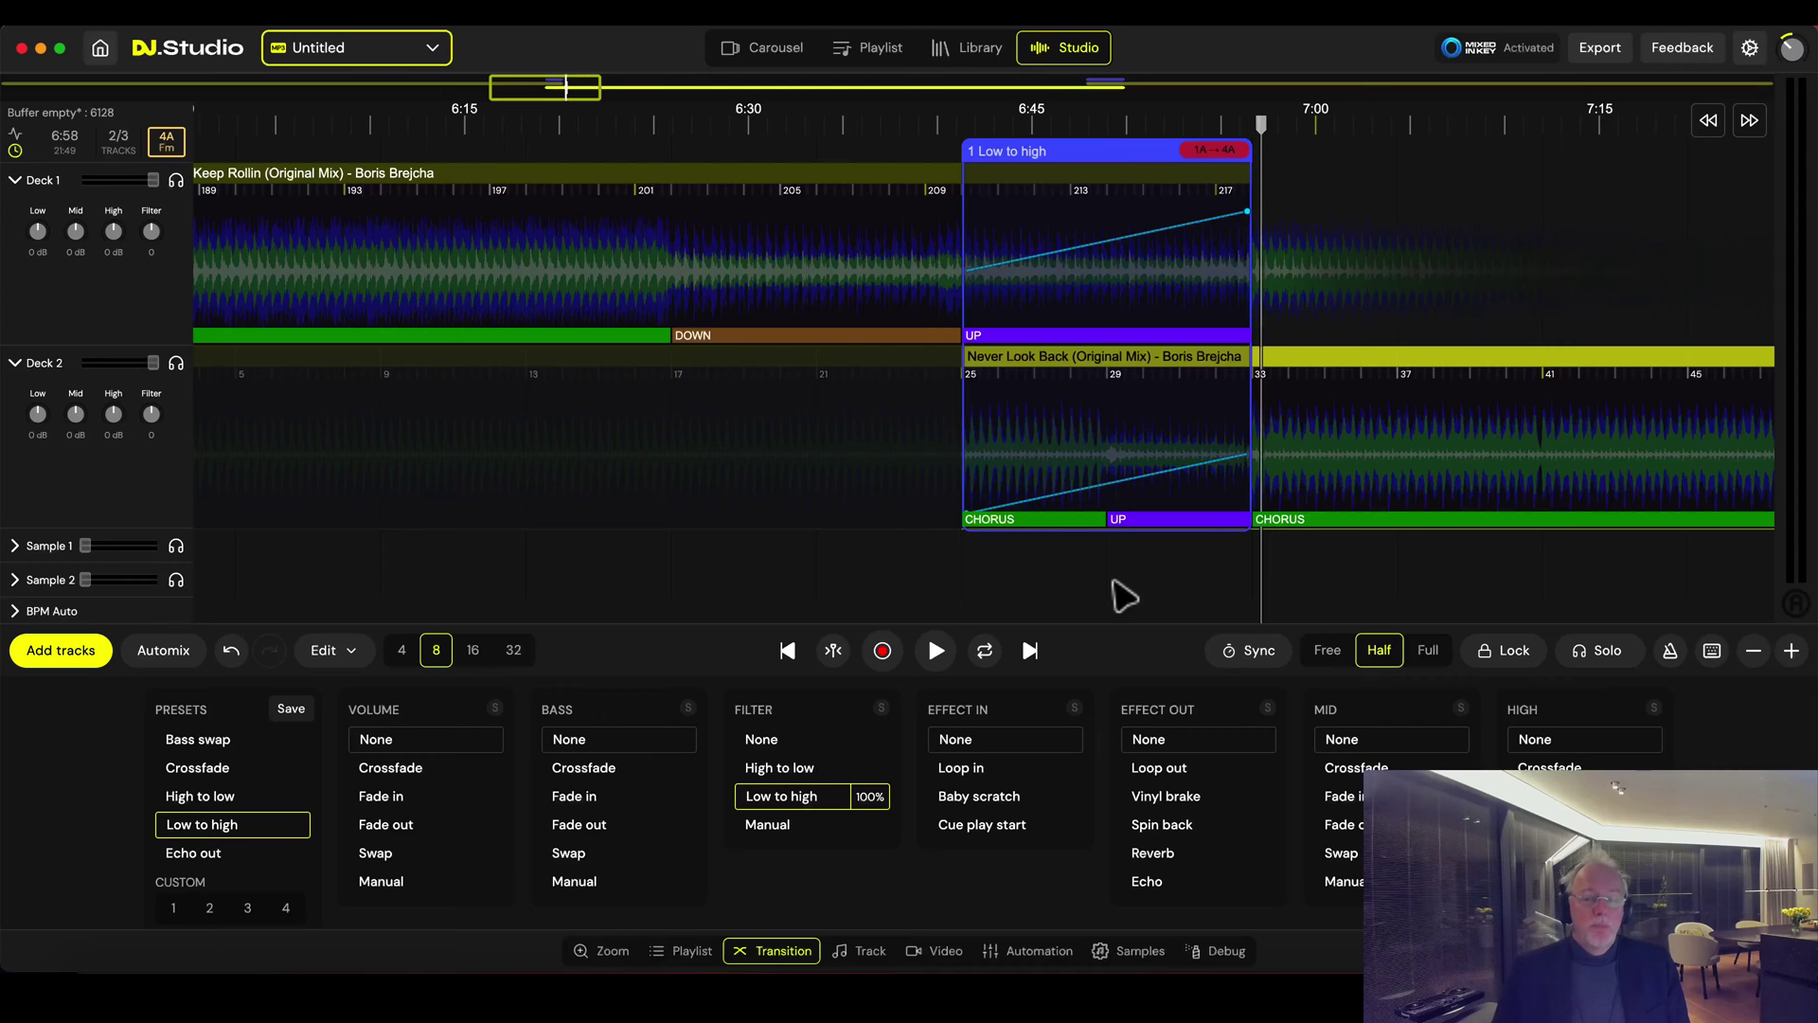
left_click(1032, 648)
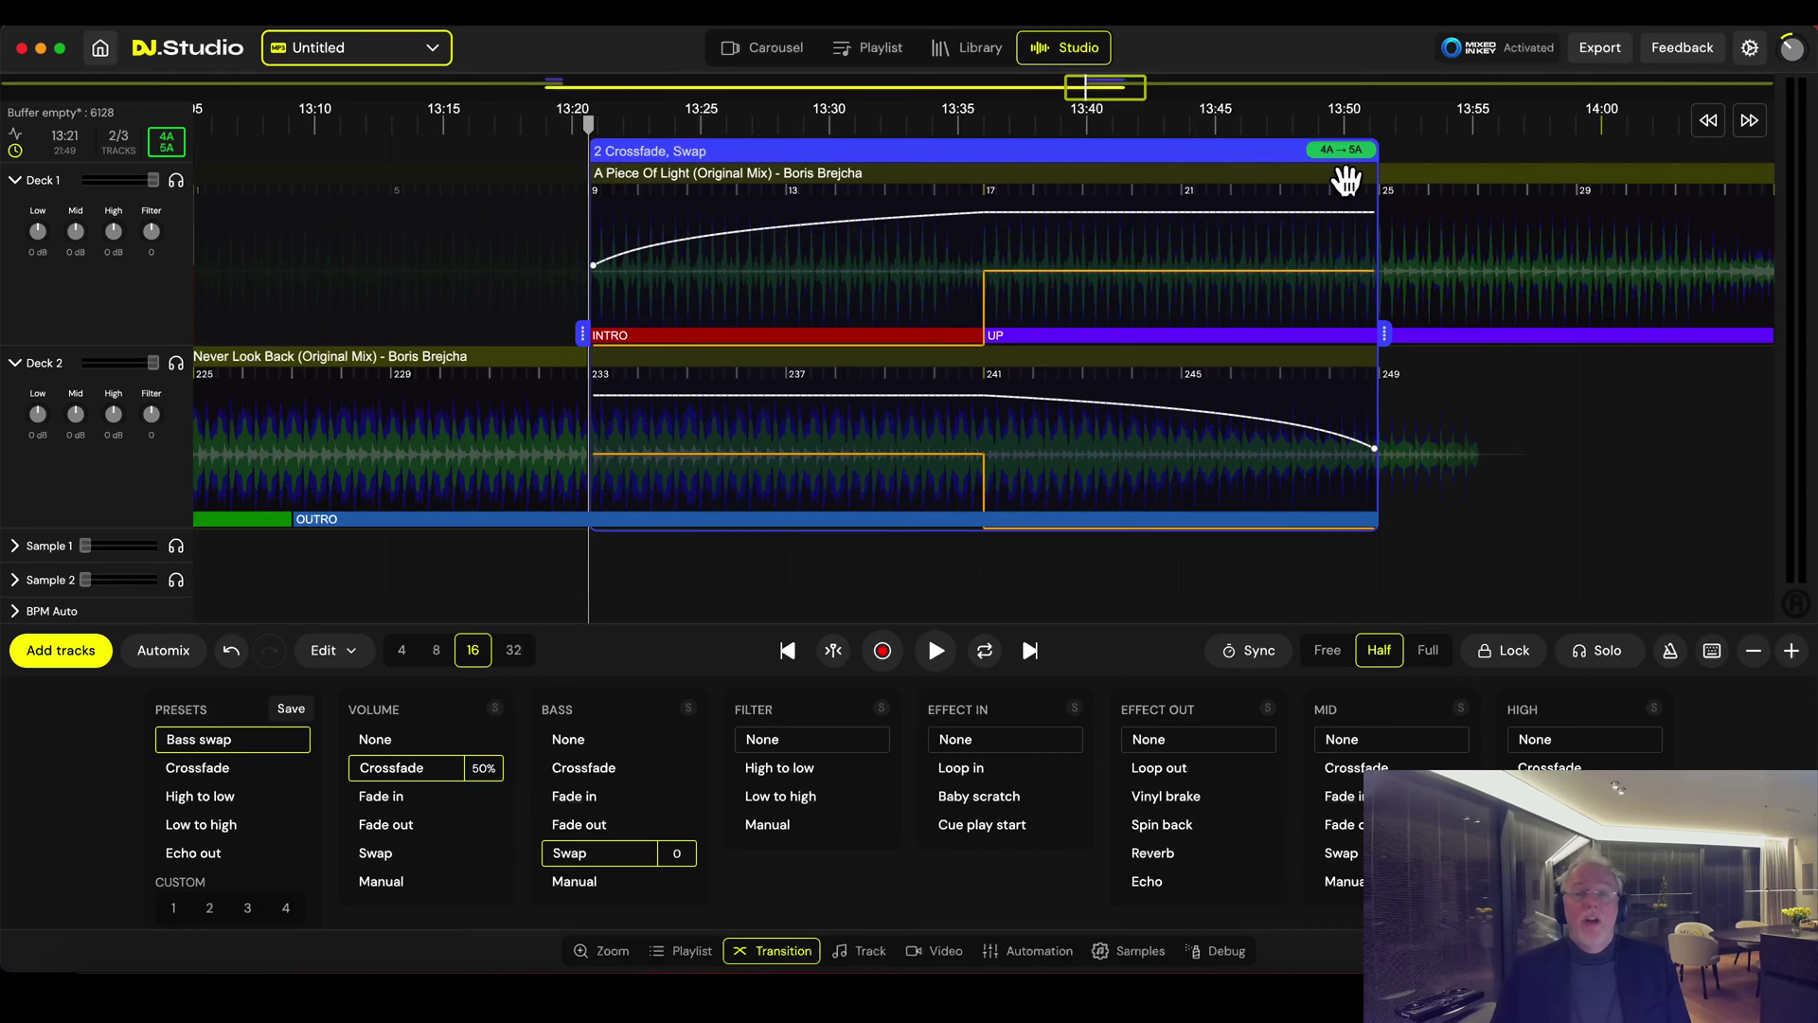
- Shift Never Look Back later and A Piece Of Light earlier so the crossfade lands on their choruses
scroll(1120, 370, "down", 5)
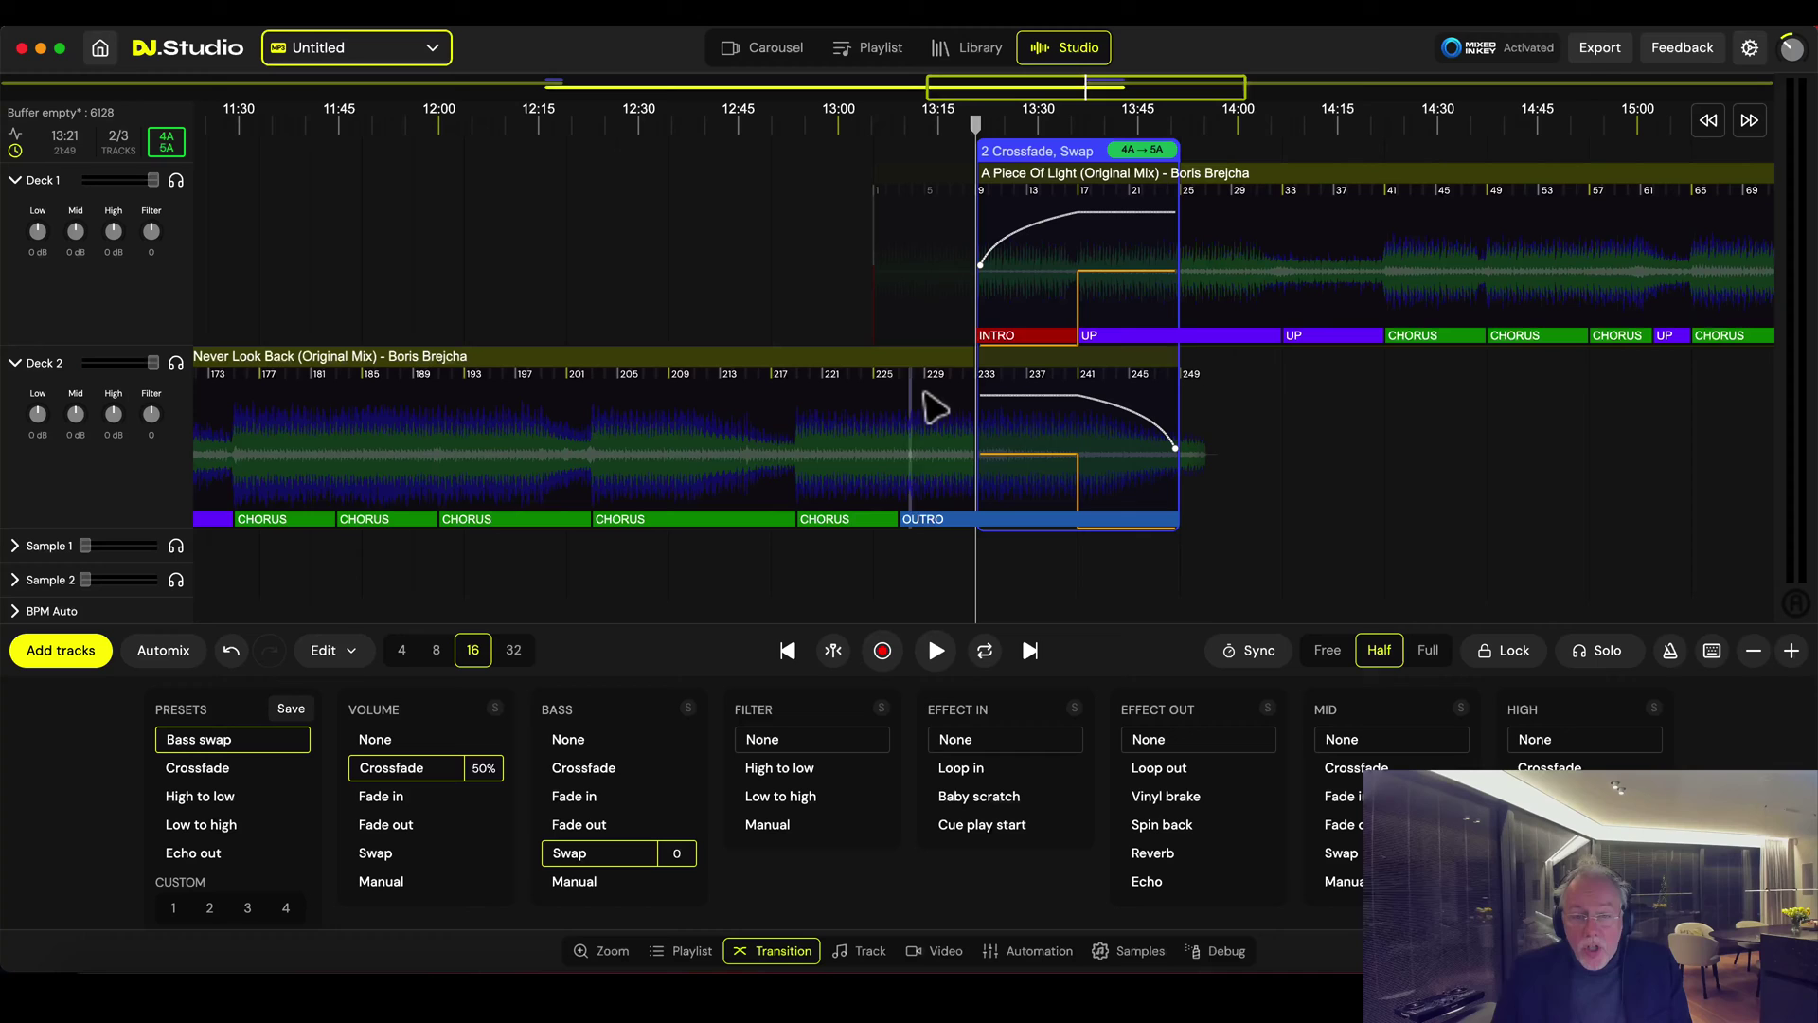
left_click_drag(875, 372, 1157, 351)
left_click_drag(1174, 179, 853, 186)
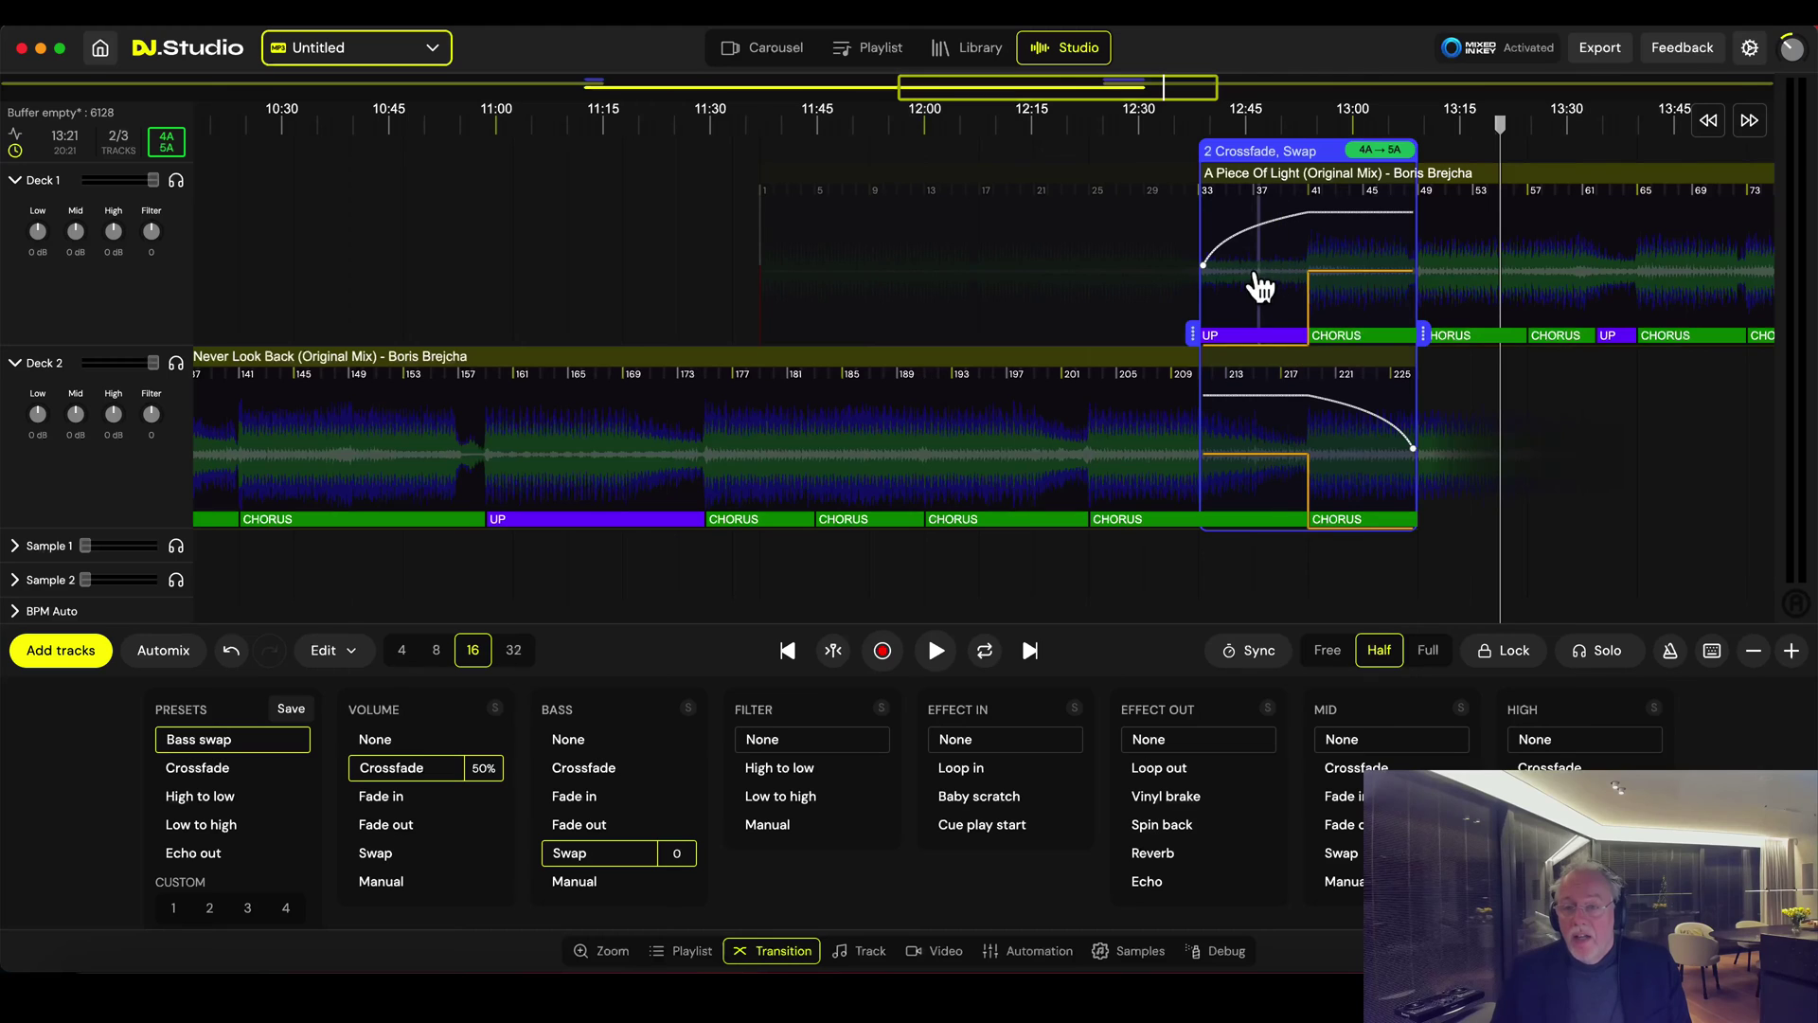
- Preview the second transition and raise the fade-in start volume to about -8.4 dB
left_click(1174, 307)
key("space")
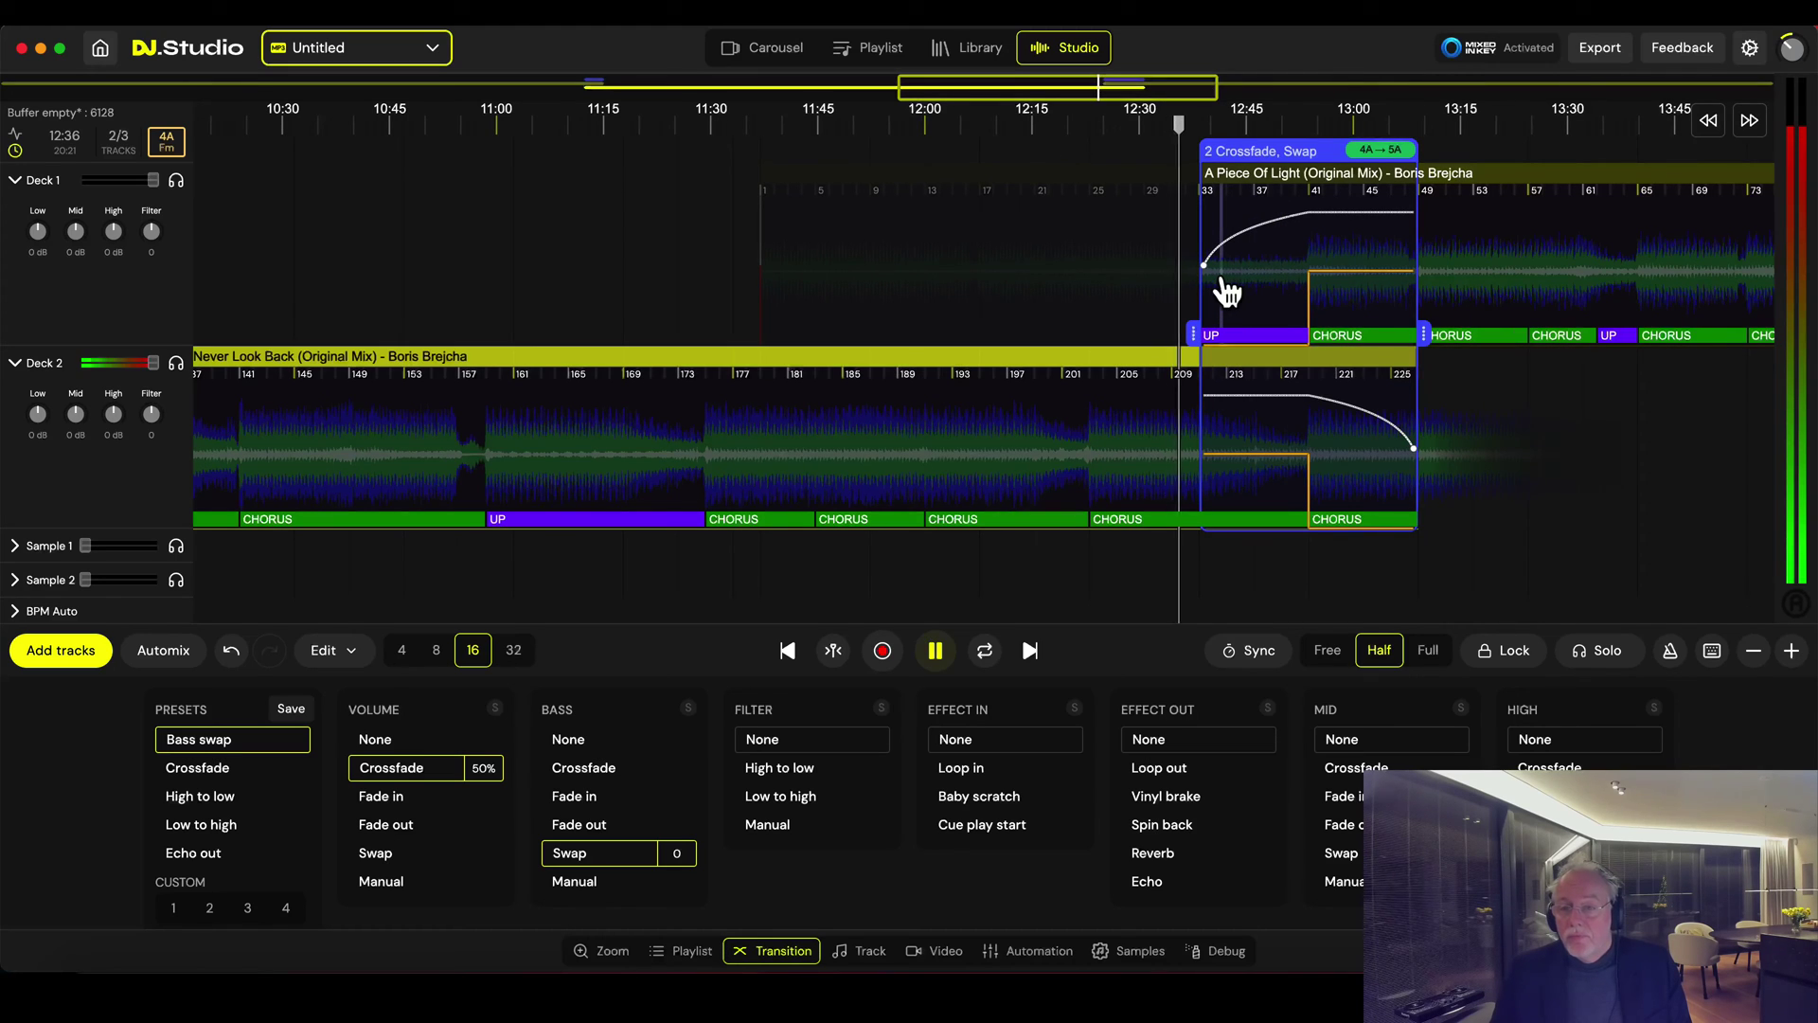
scroll(1222, 292, "up", 3)
left_click_drag(1172, 266, 1172, 234)
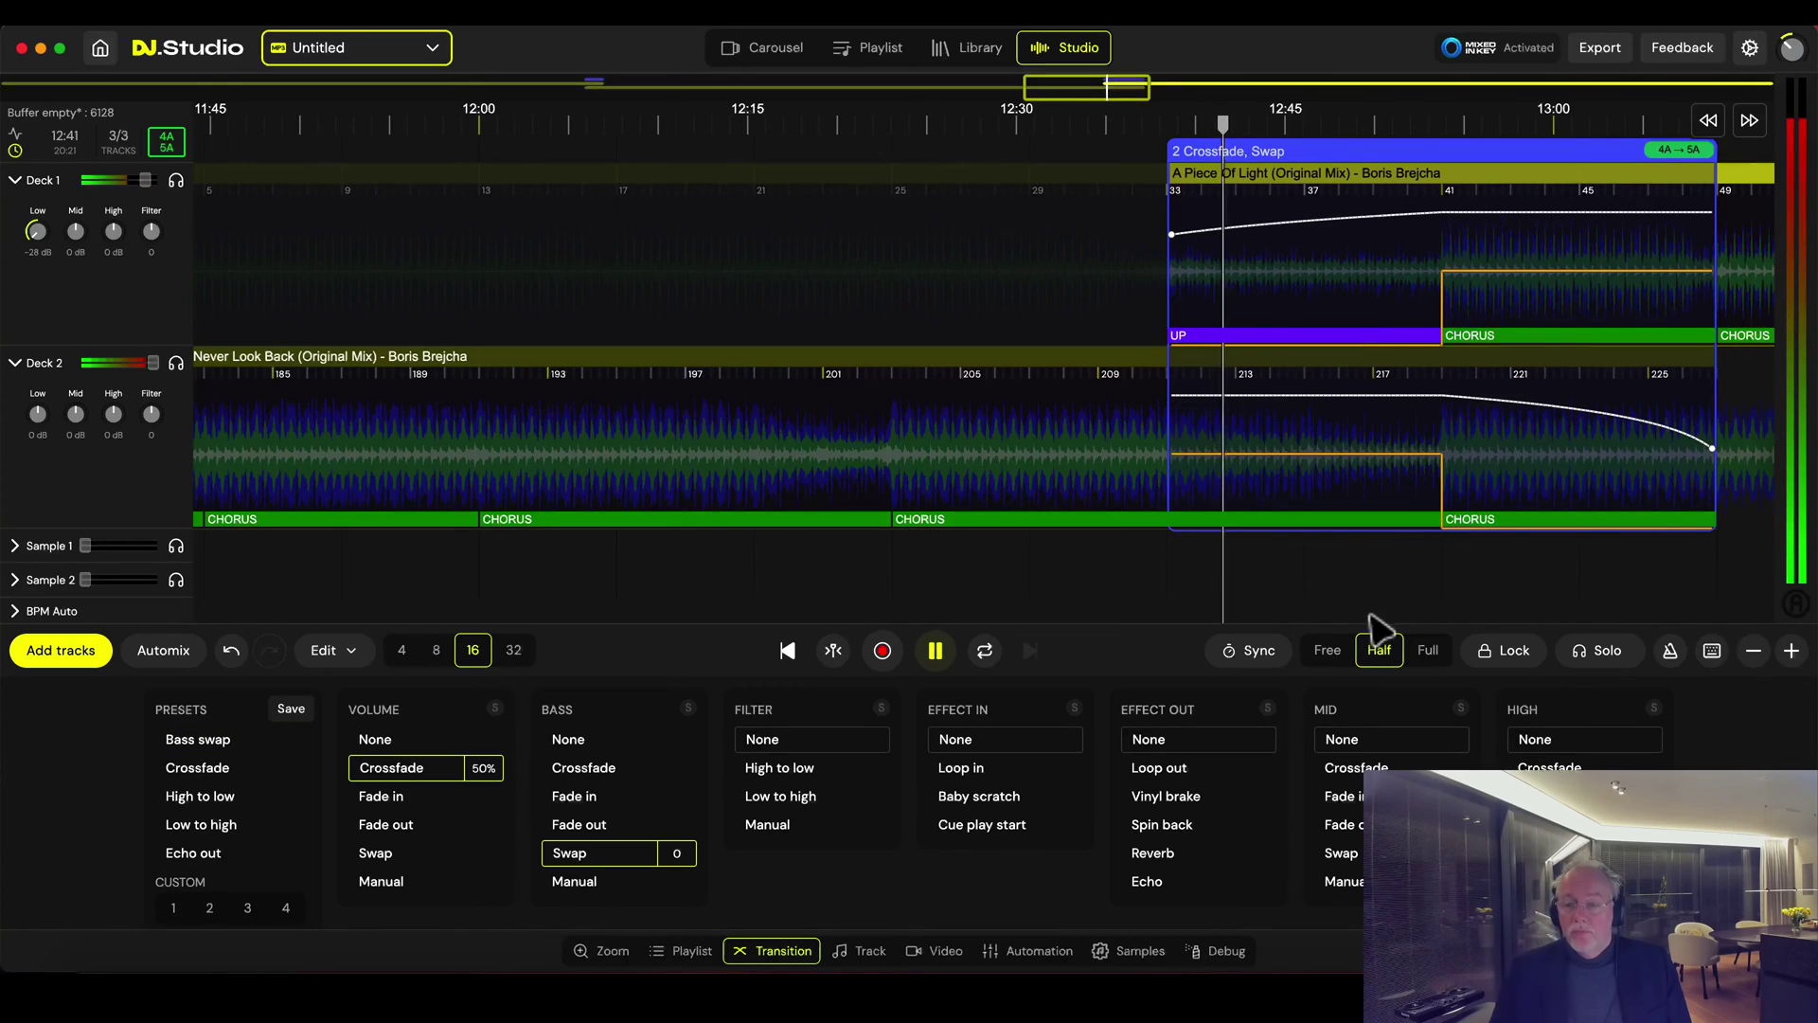
left_click_drag(1371, 586, 904, 559)
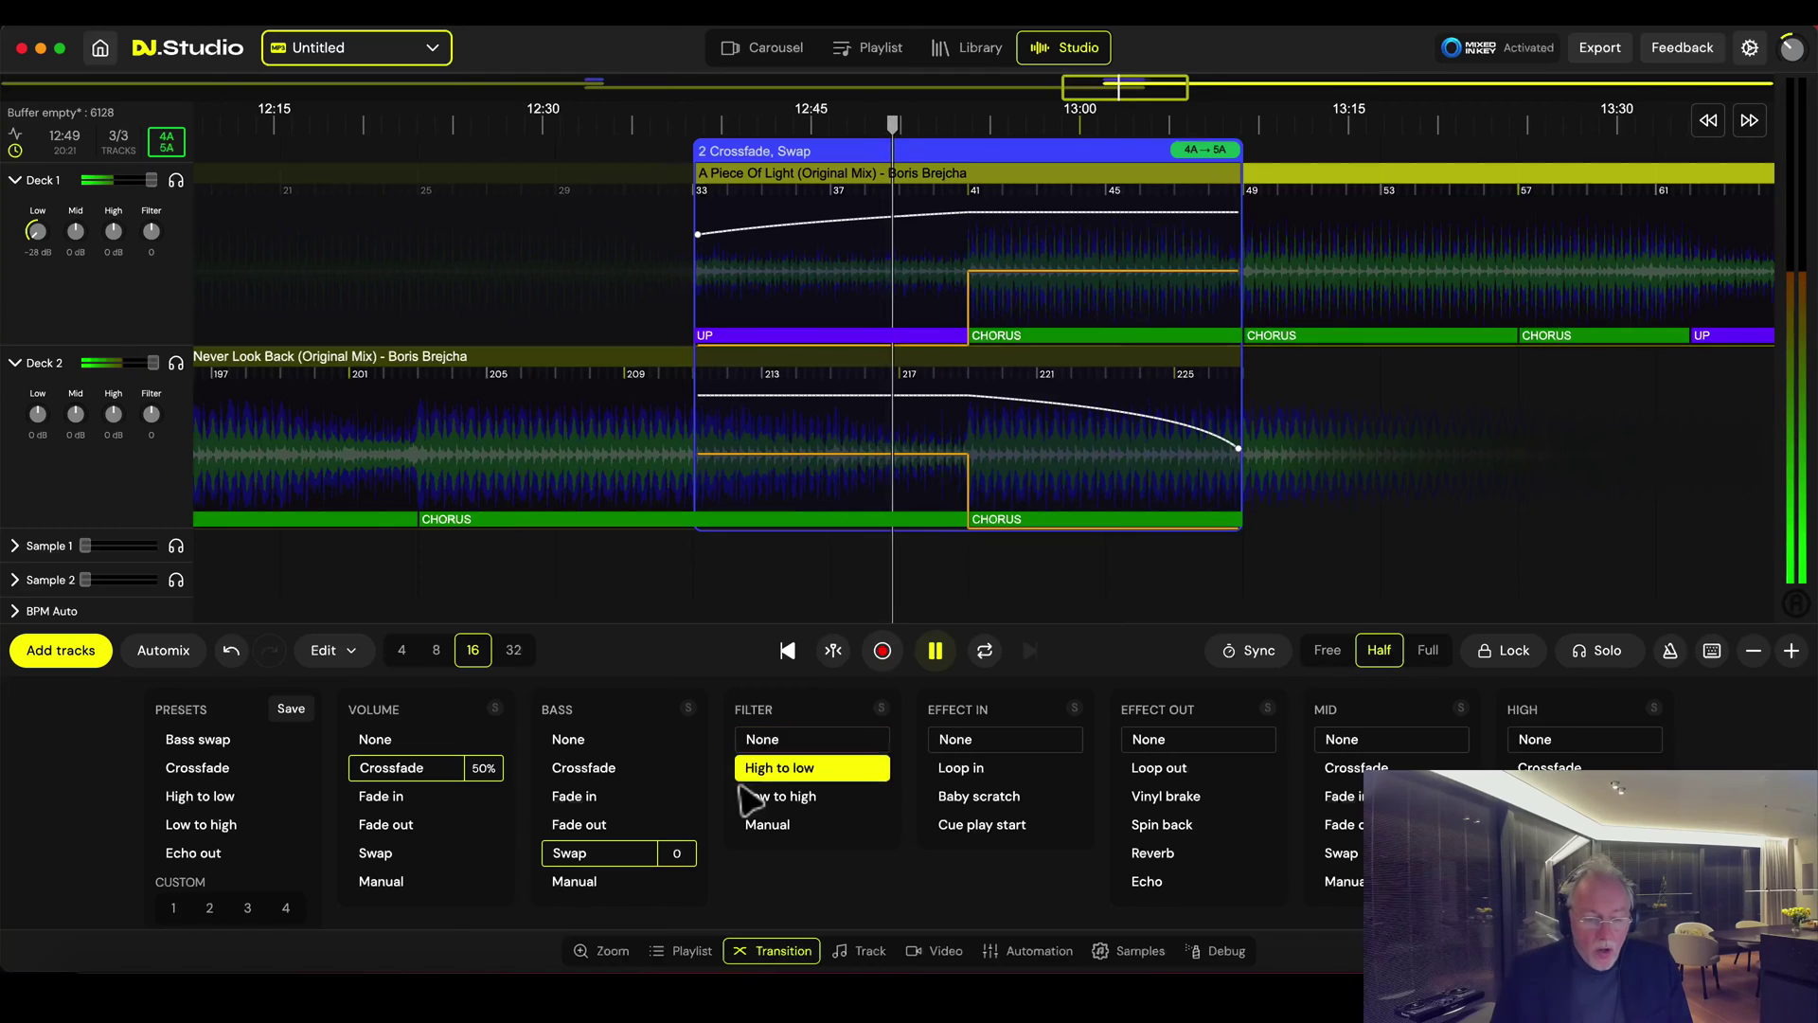
- Set Deck 2's bass swap offset to 4 at the playhead, replay from 12:50, then pause
left_click(679, 855)
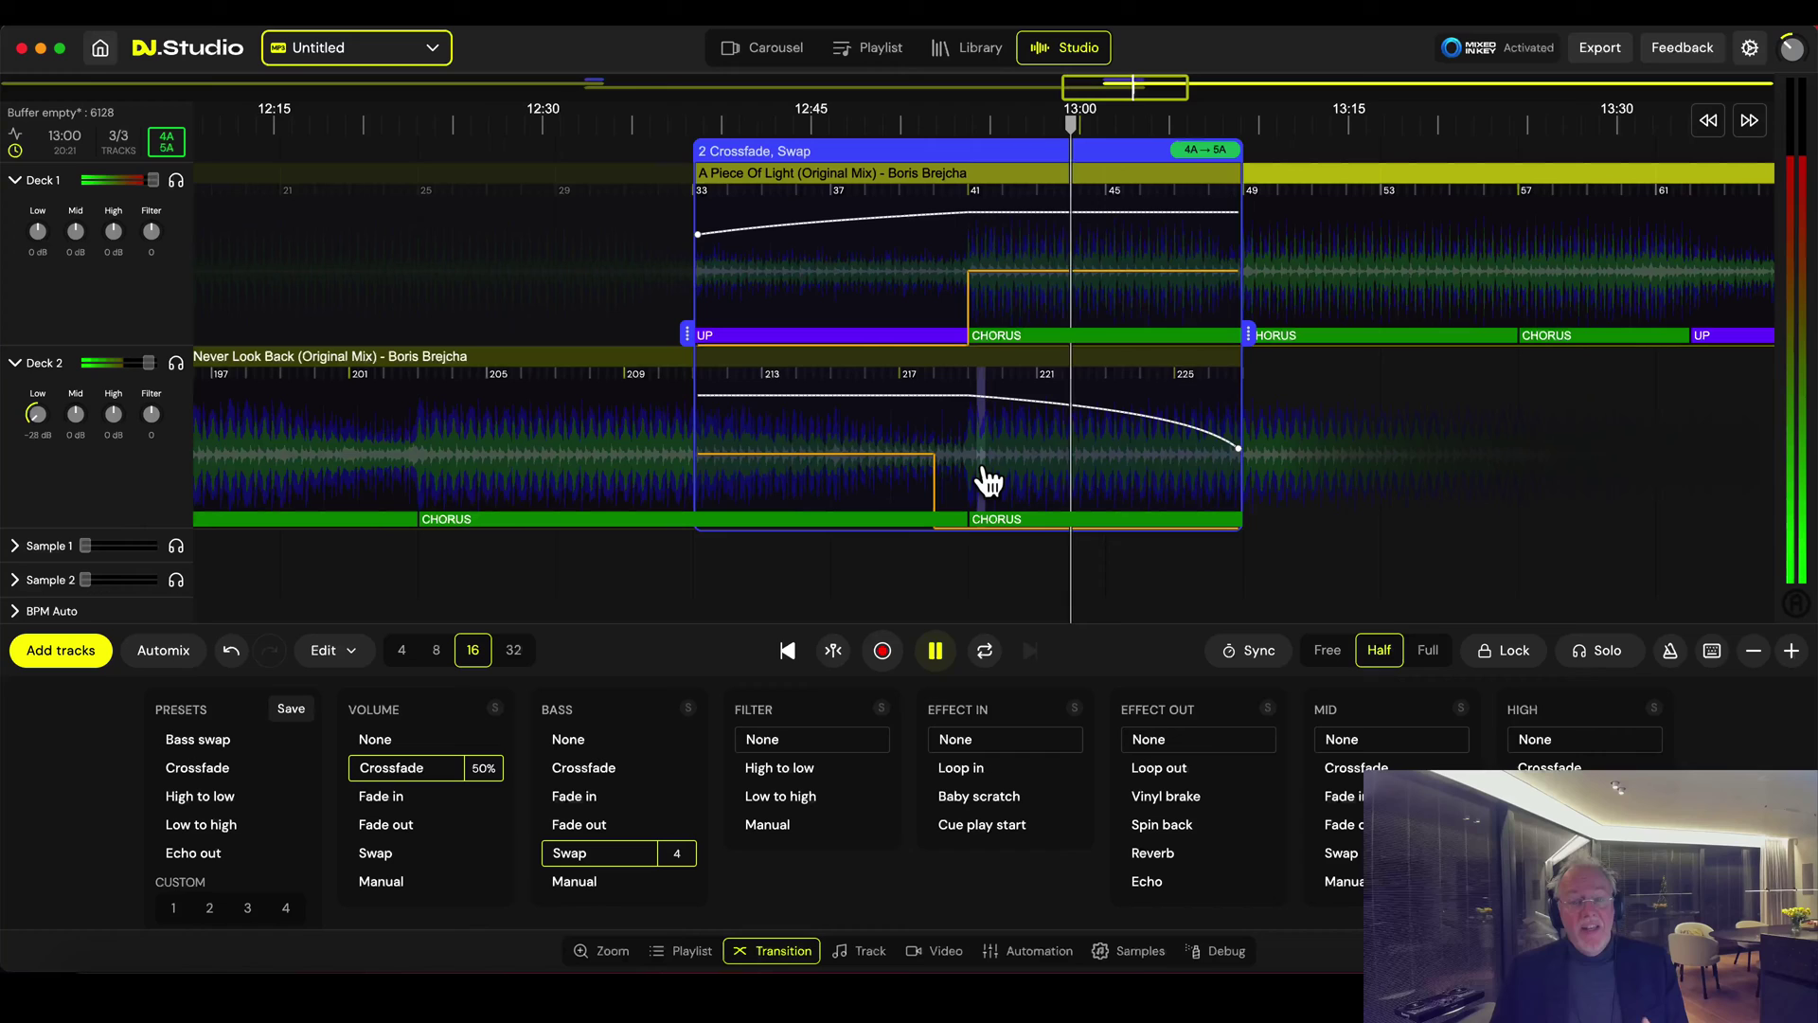
left_click(885, 495)
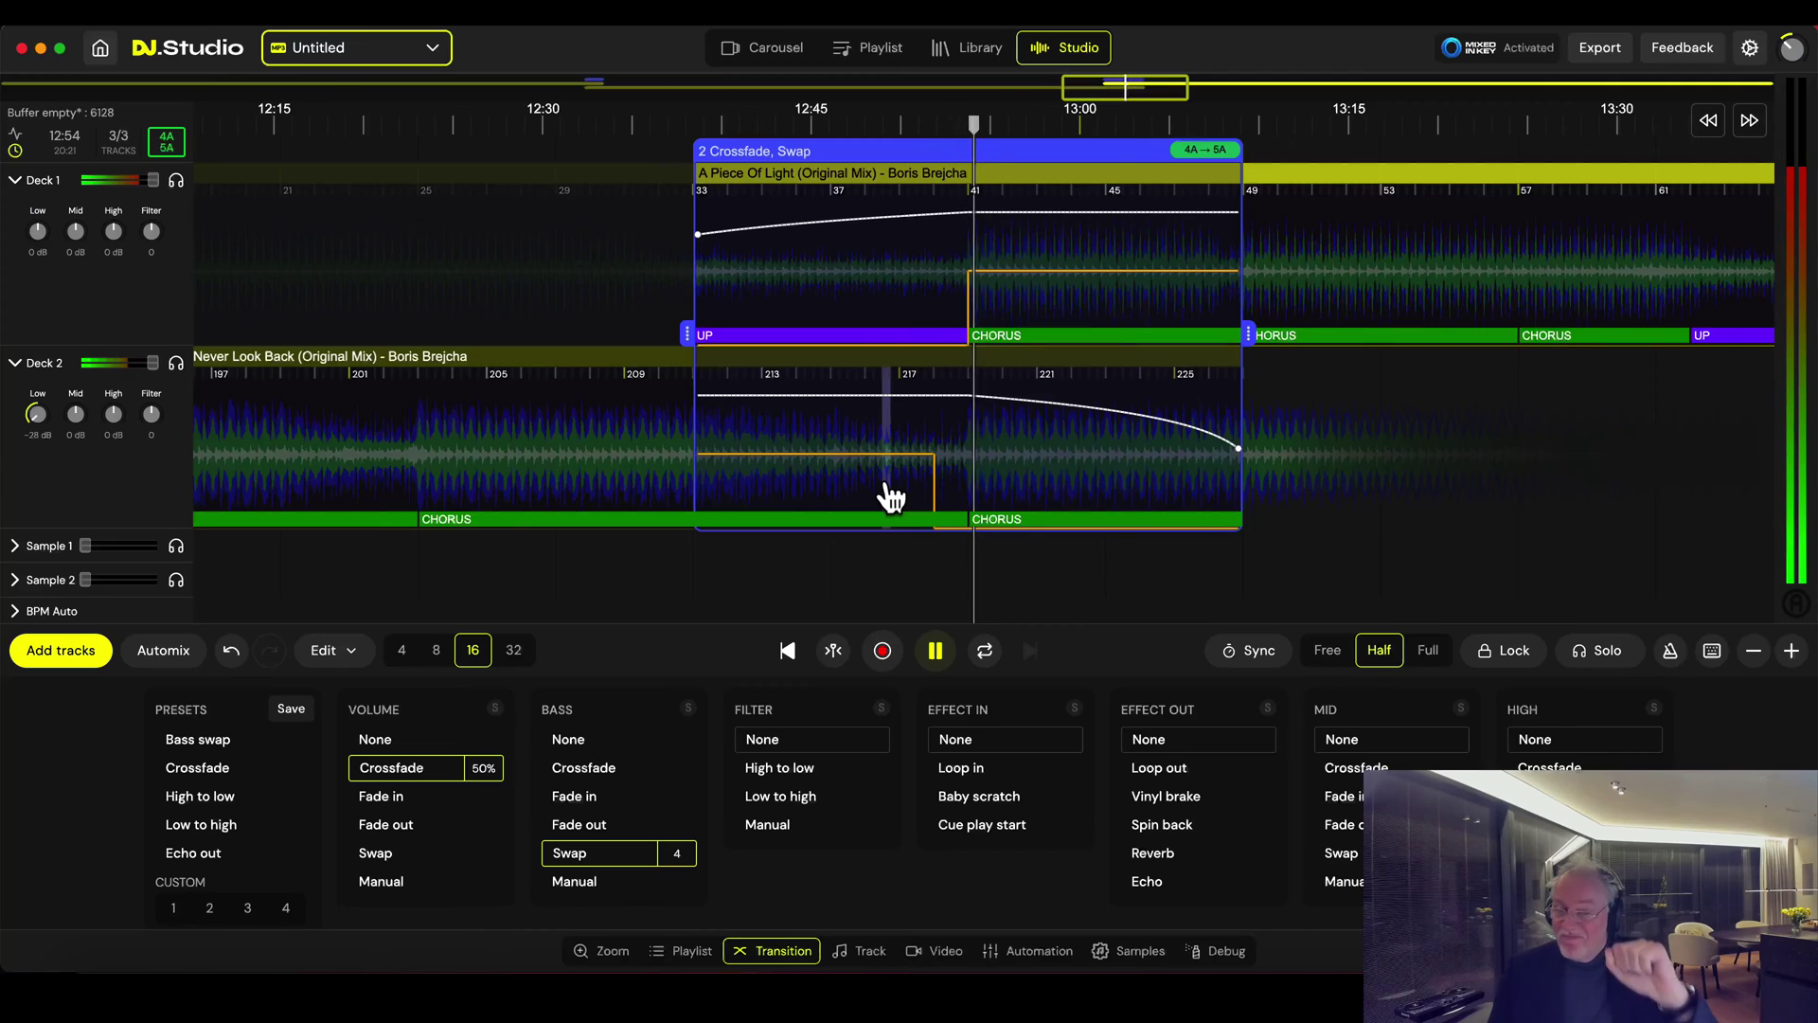
key("space")
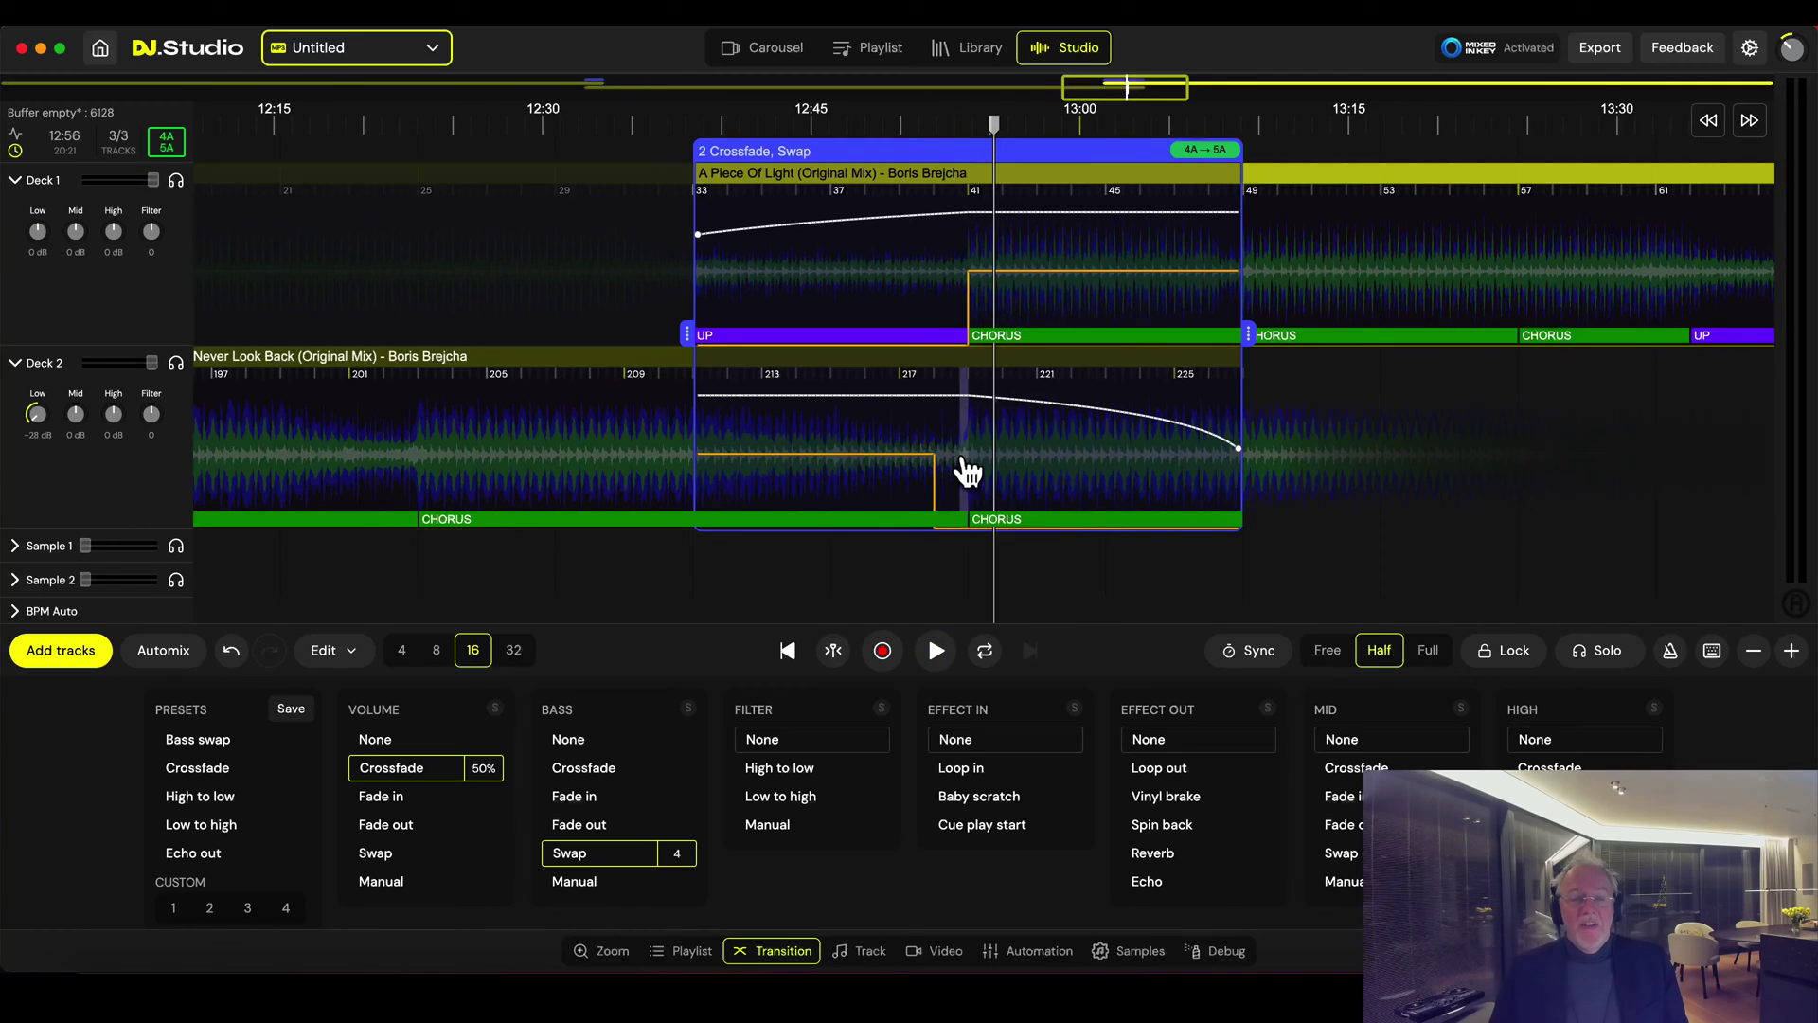
scroll(911, 471, "down", 3)
scroll(911, 471, "down", 10)
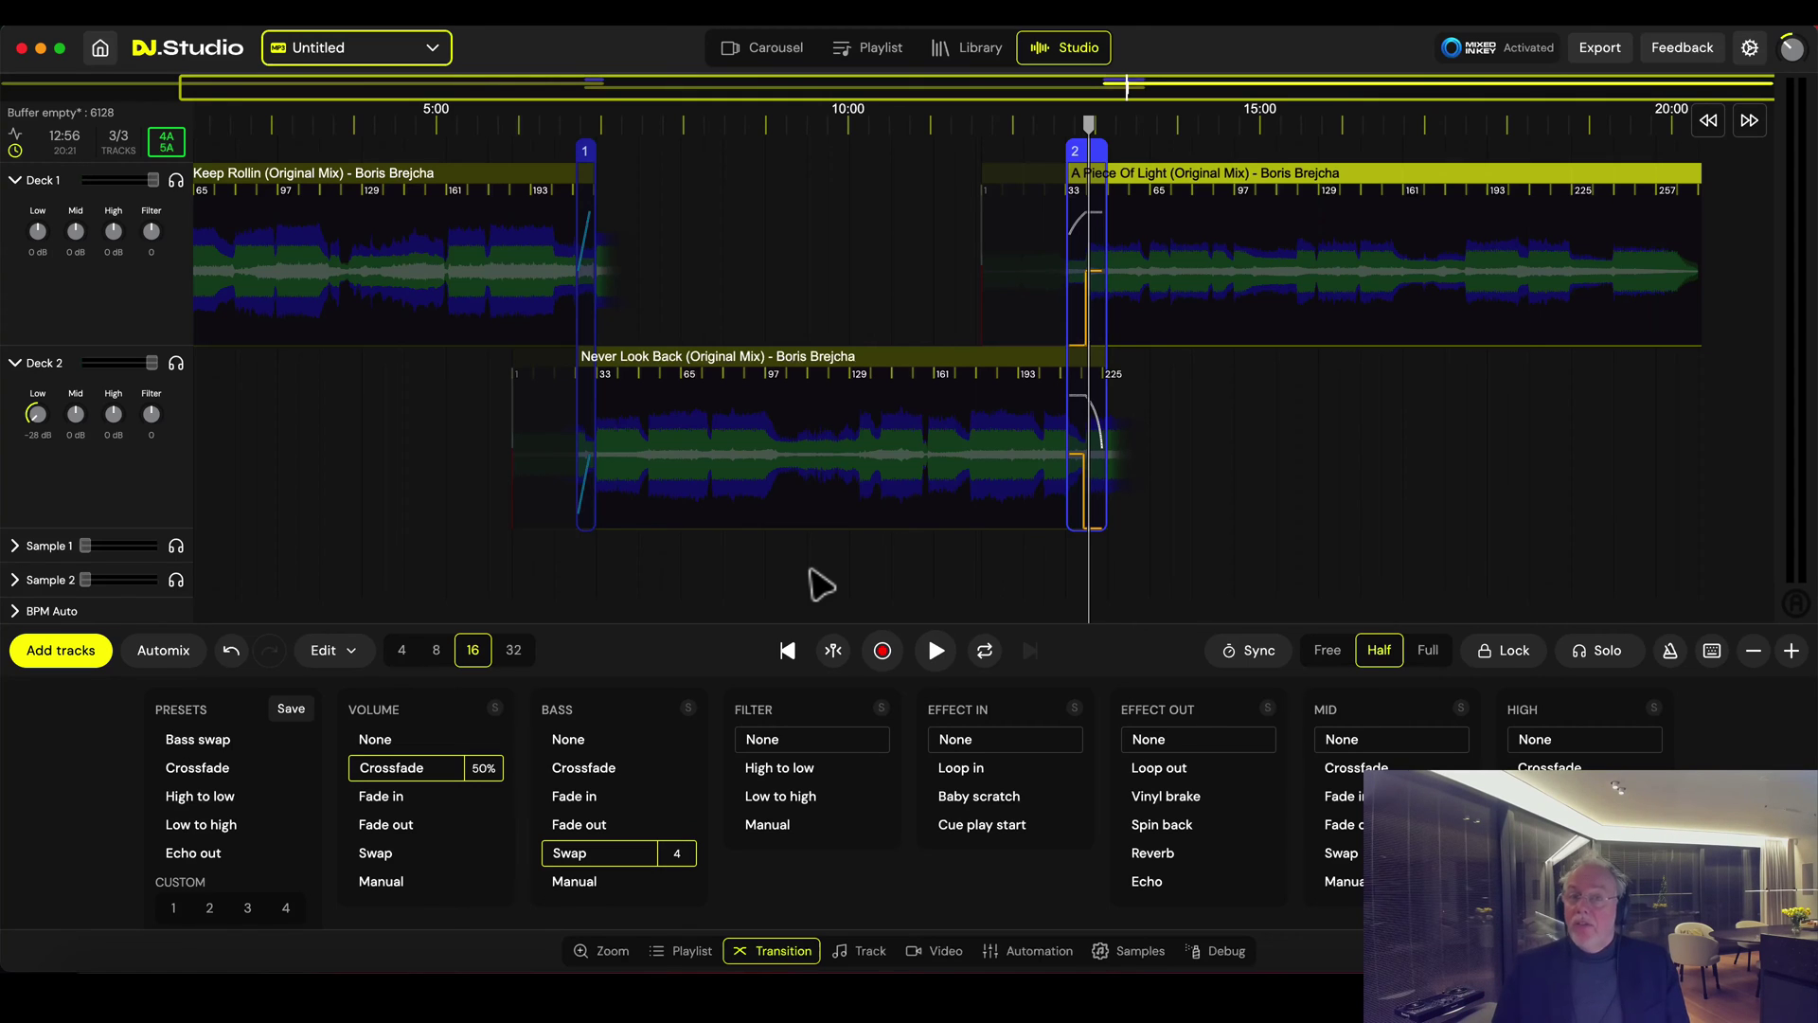
- Save the mix under the name 'RB Boris live set'
left_click(1622, 52)
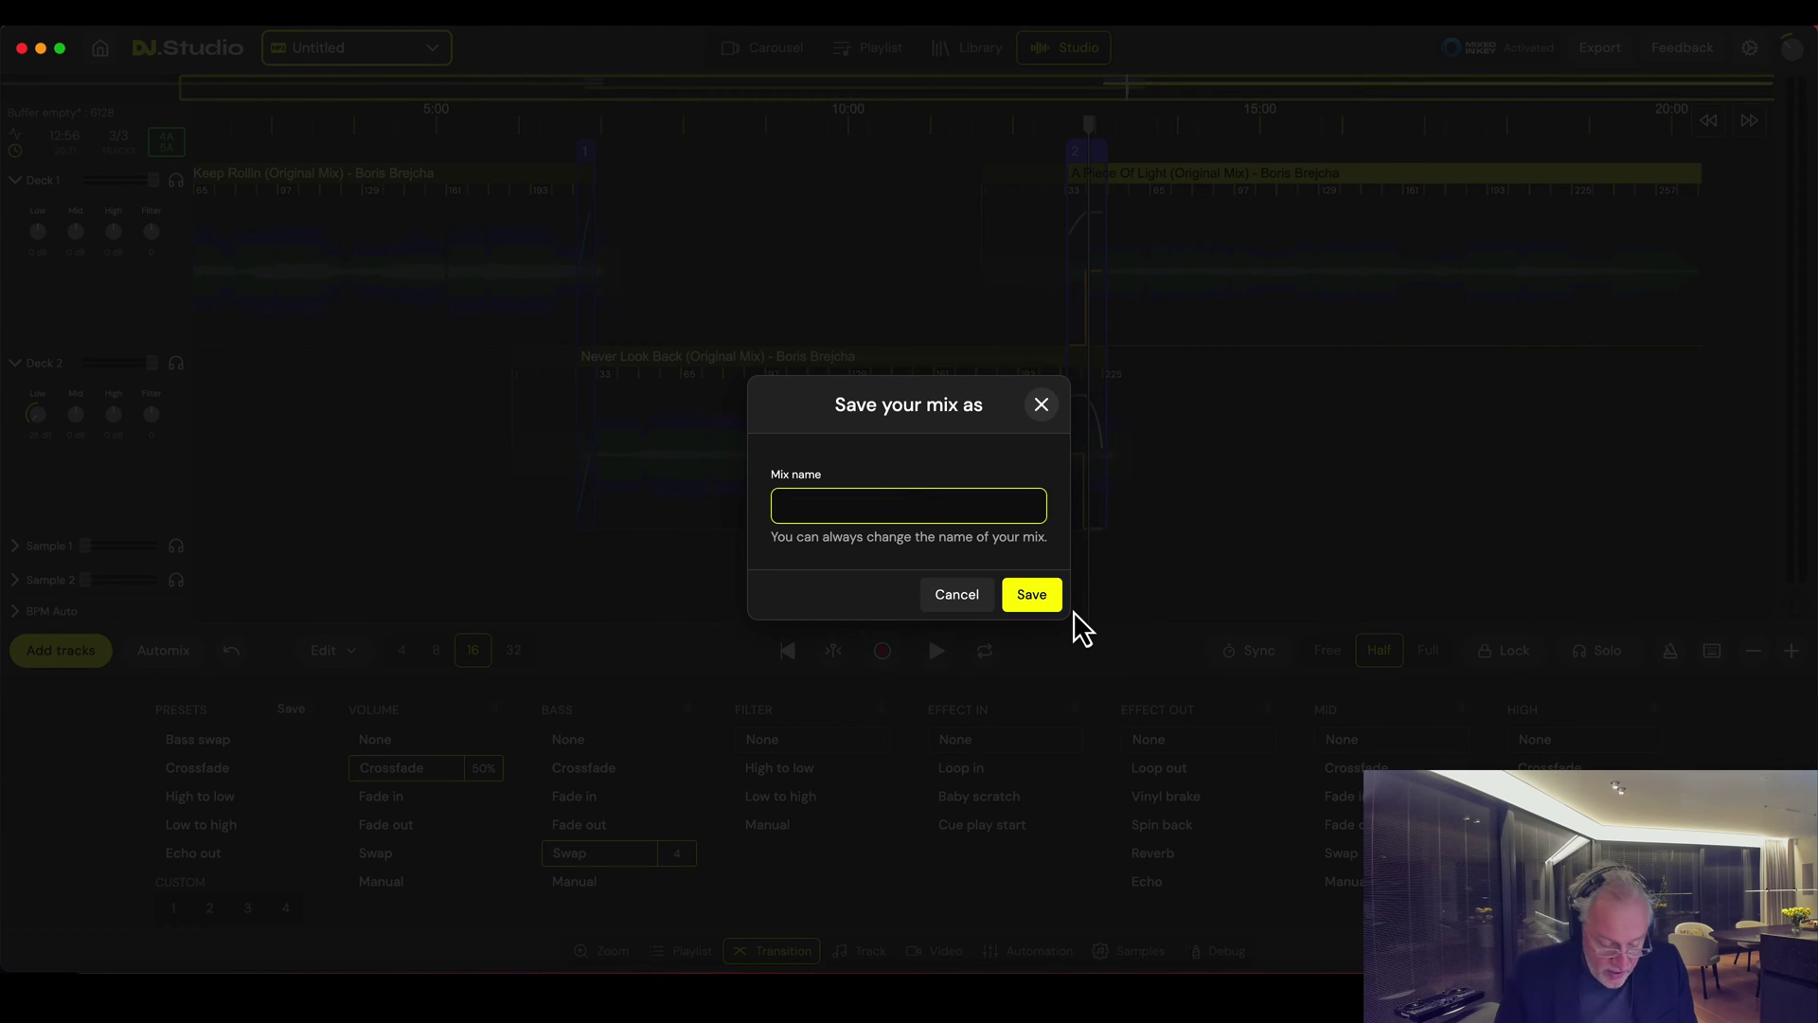
type("RB Boris live se")
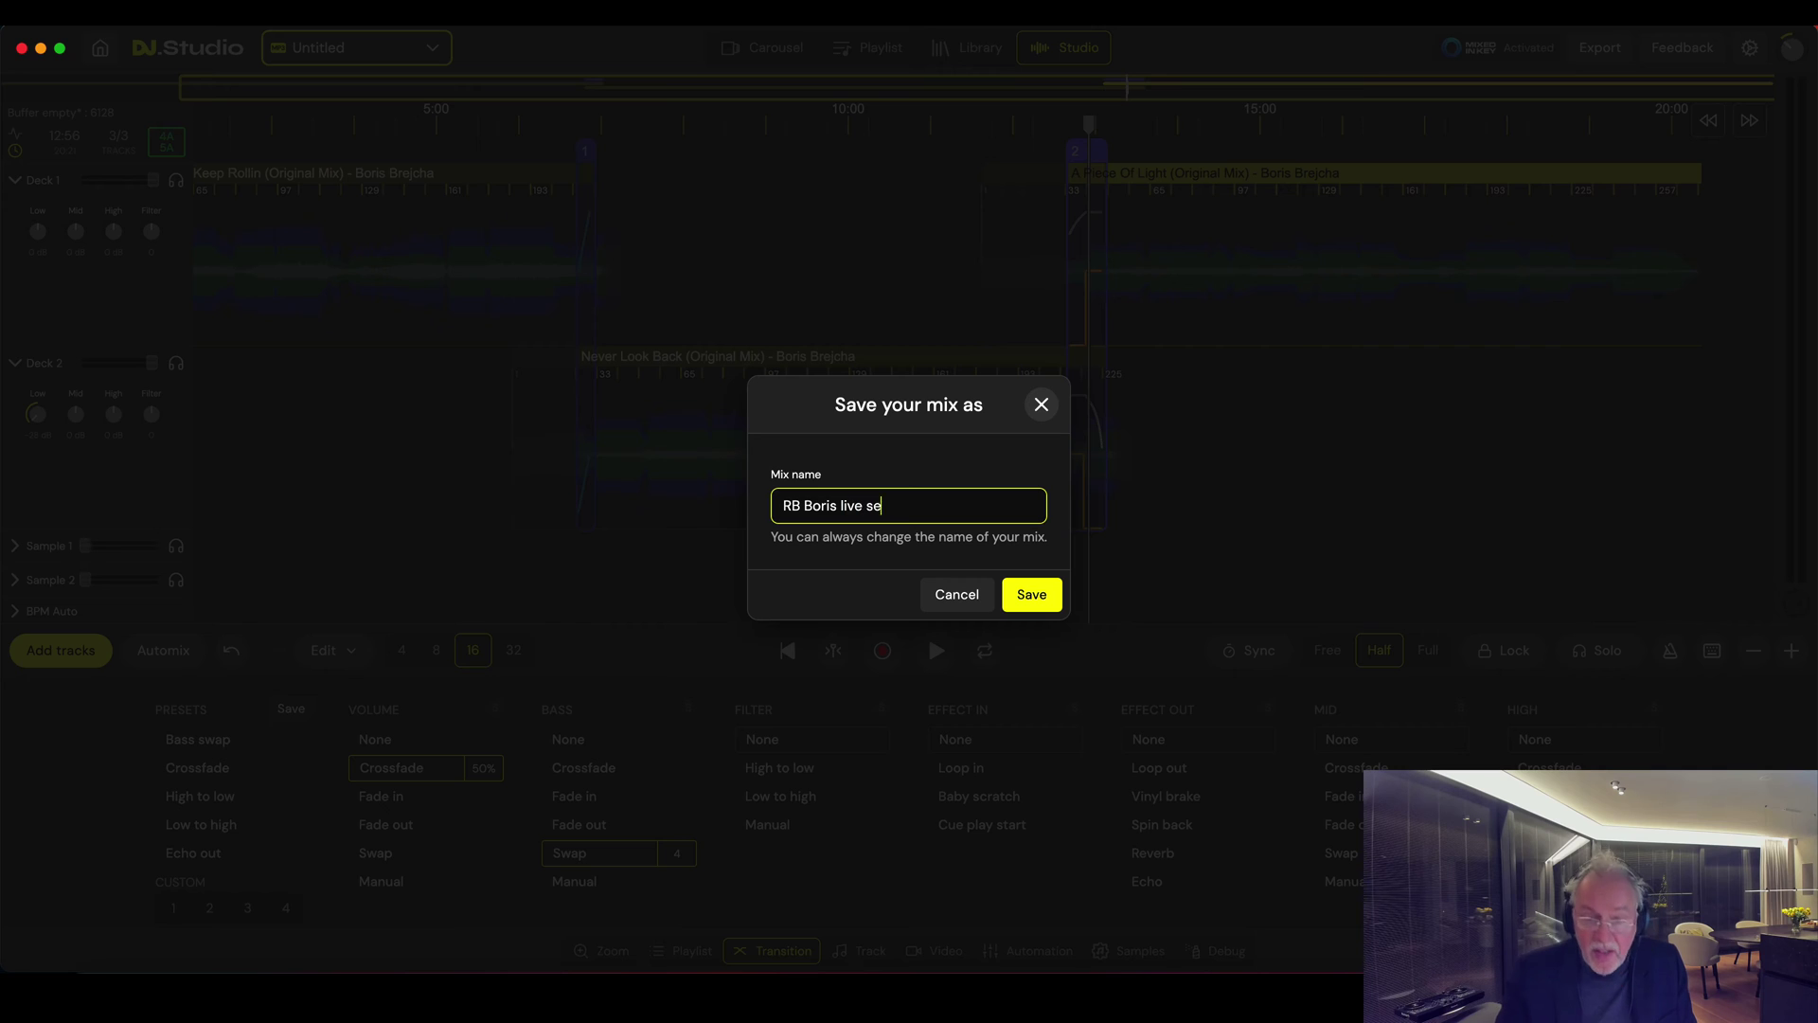
type("t")
key("Return")
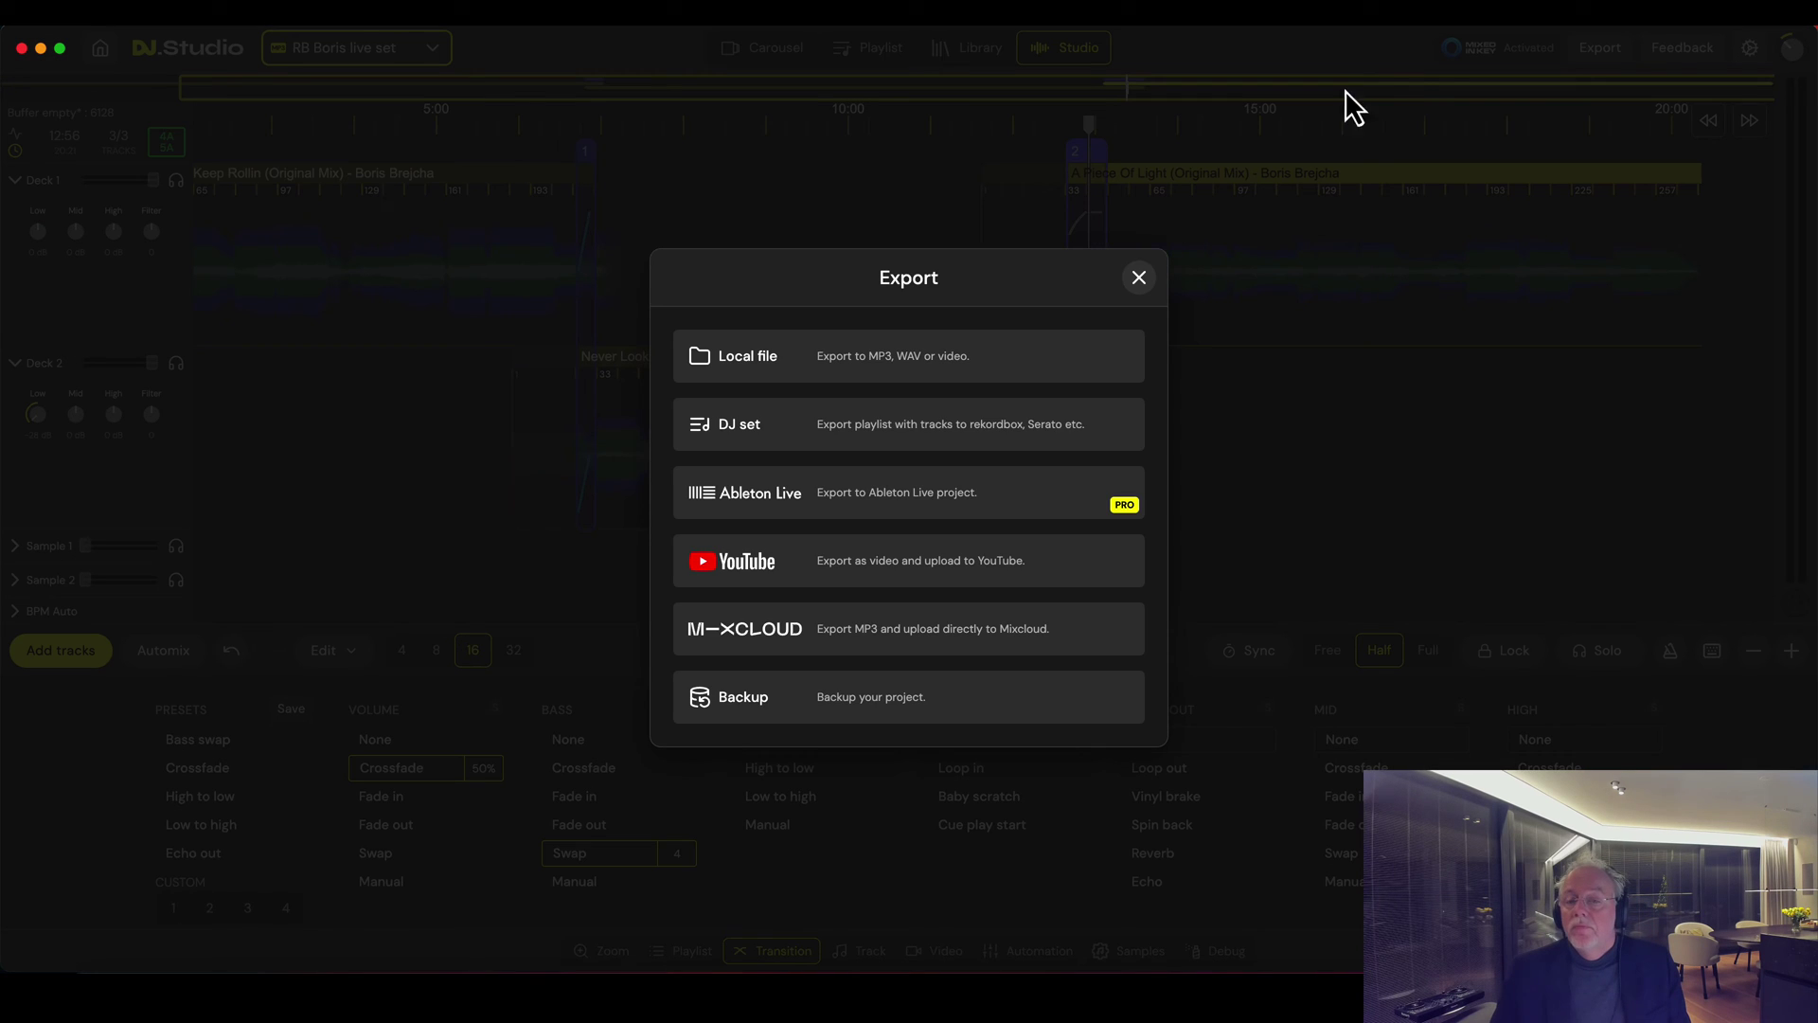
- Export the mix as a DJ set to Rekordbox with hot cues added
left_click(800, 445)
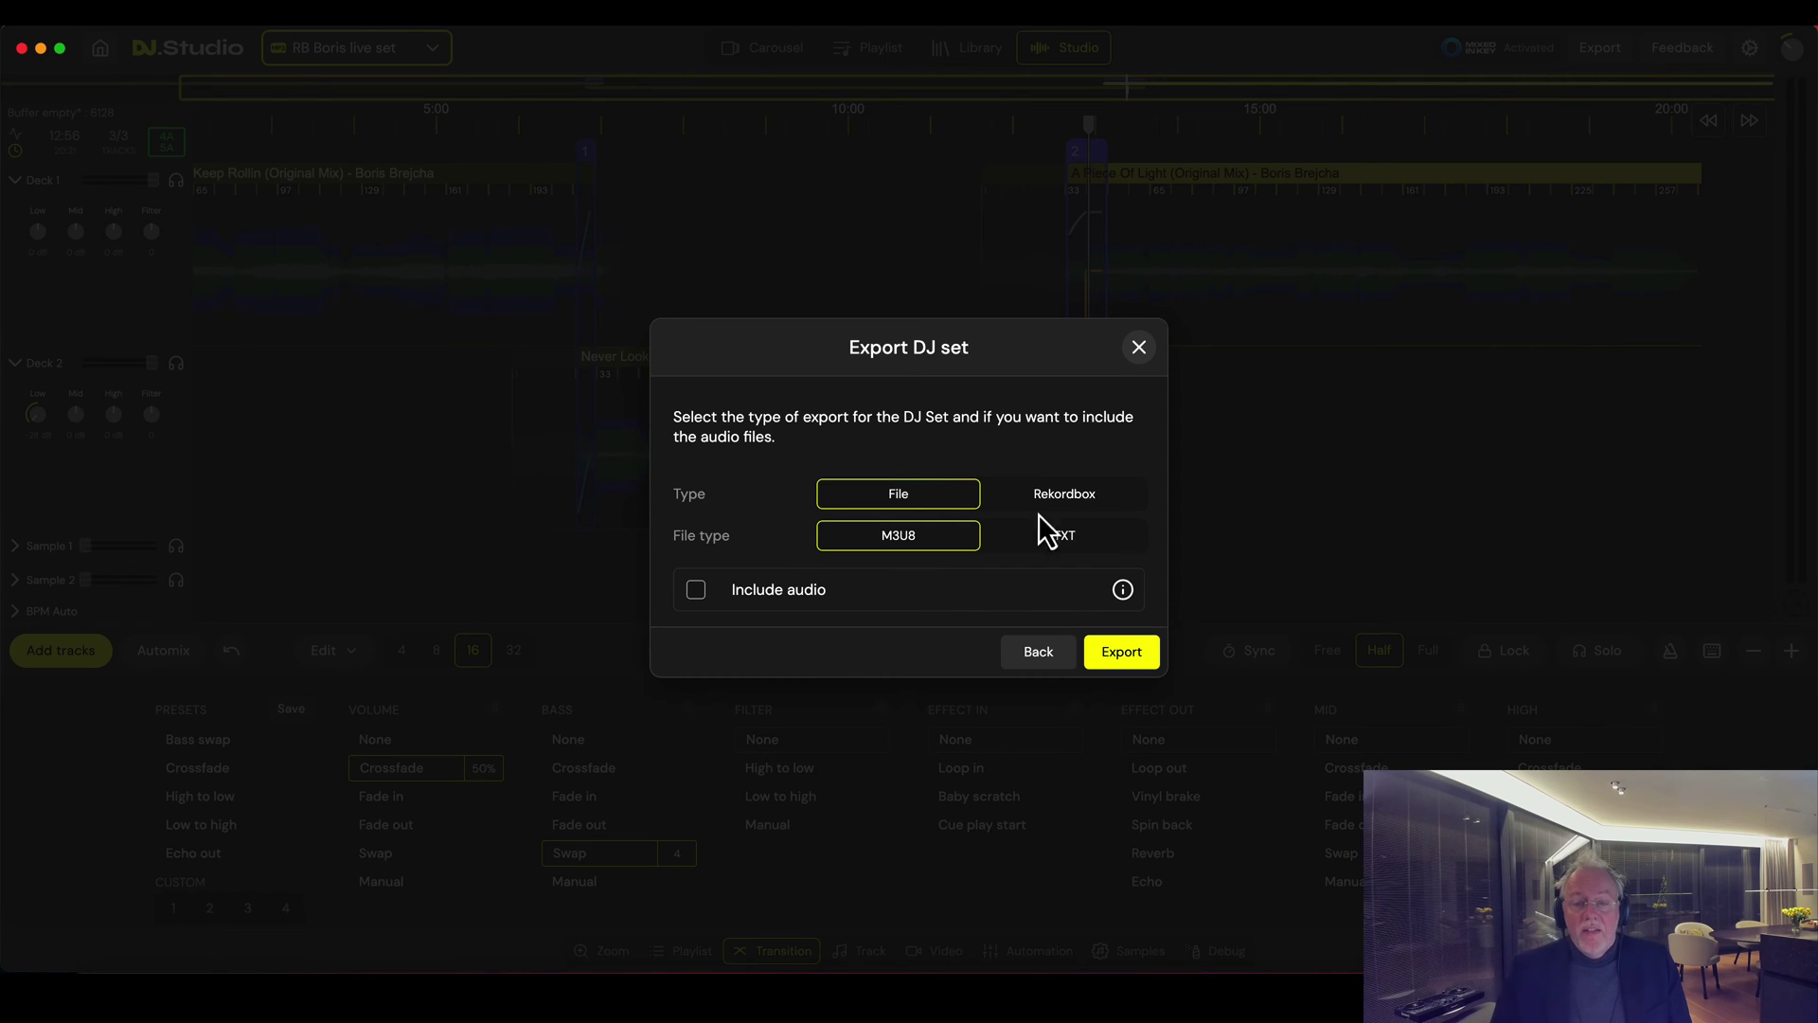
left_click(1085, 502)
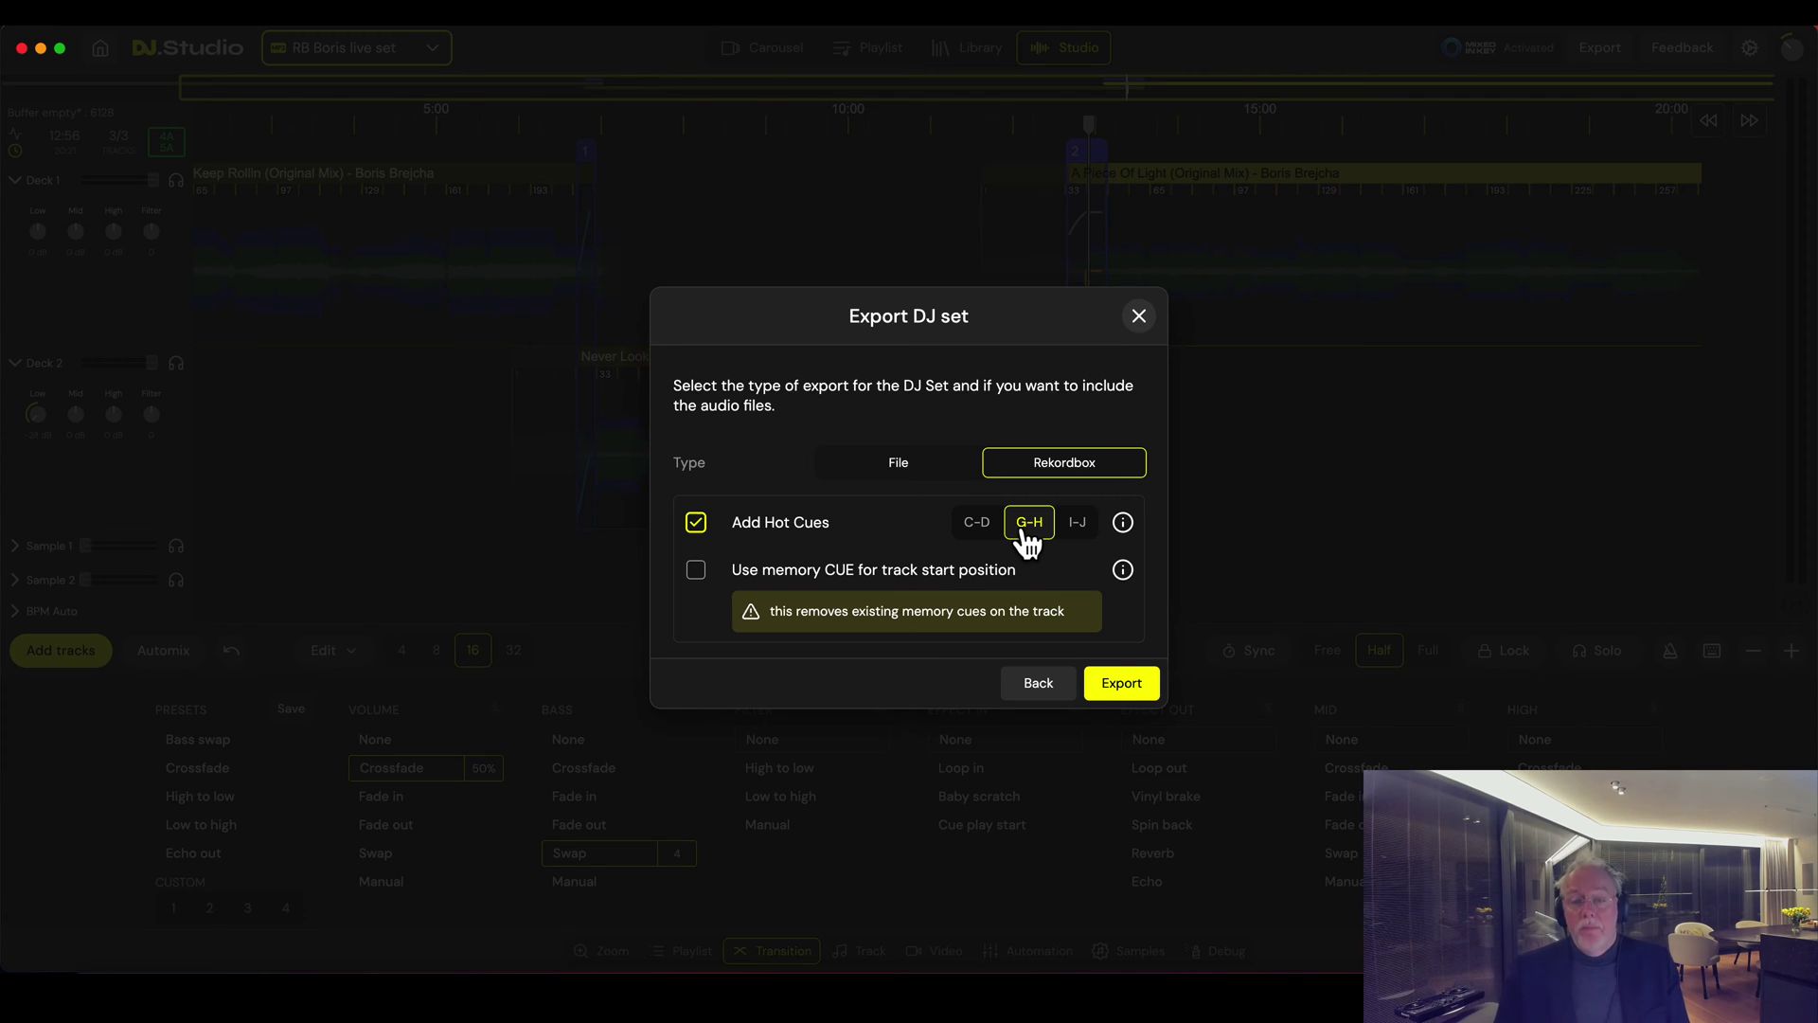
left_click(1123, 683)
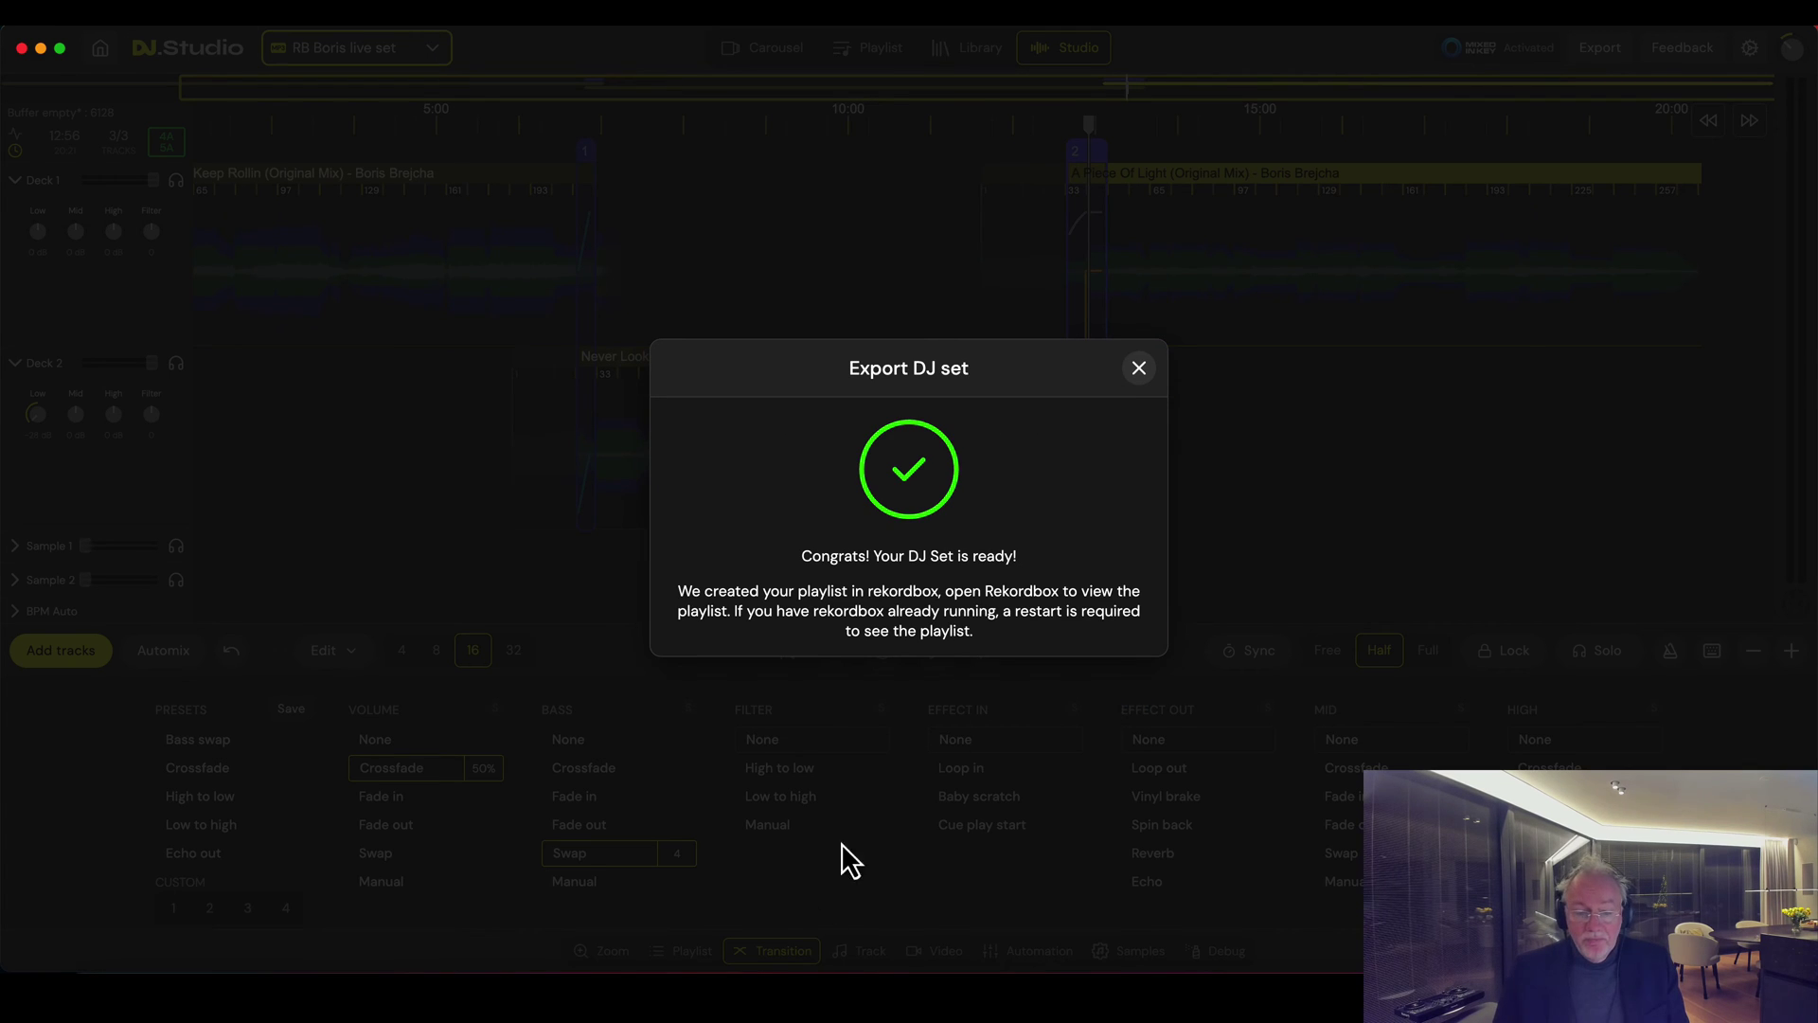
left_click(752, 970)
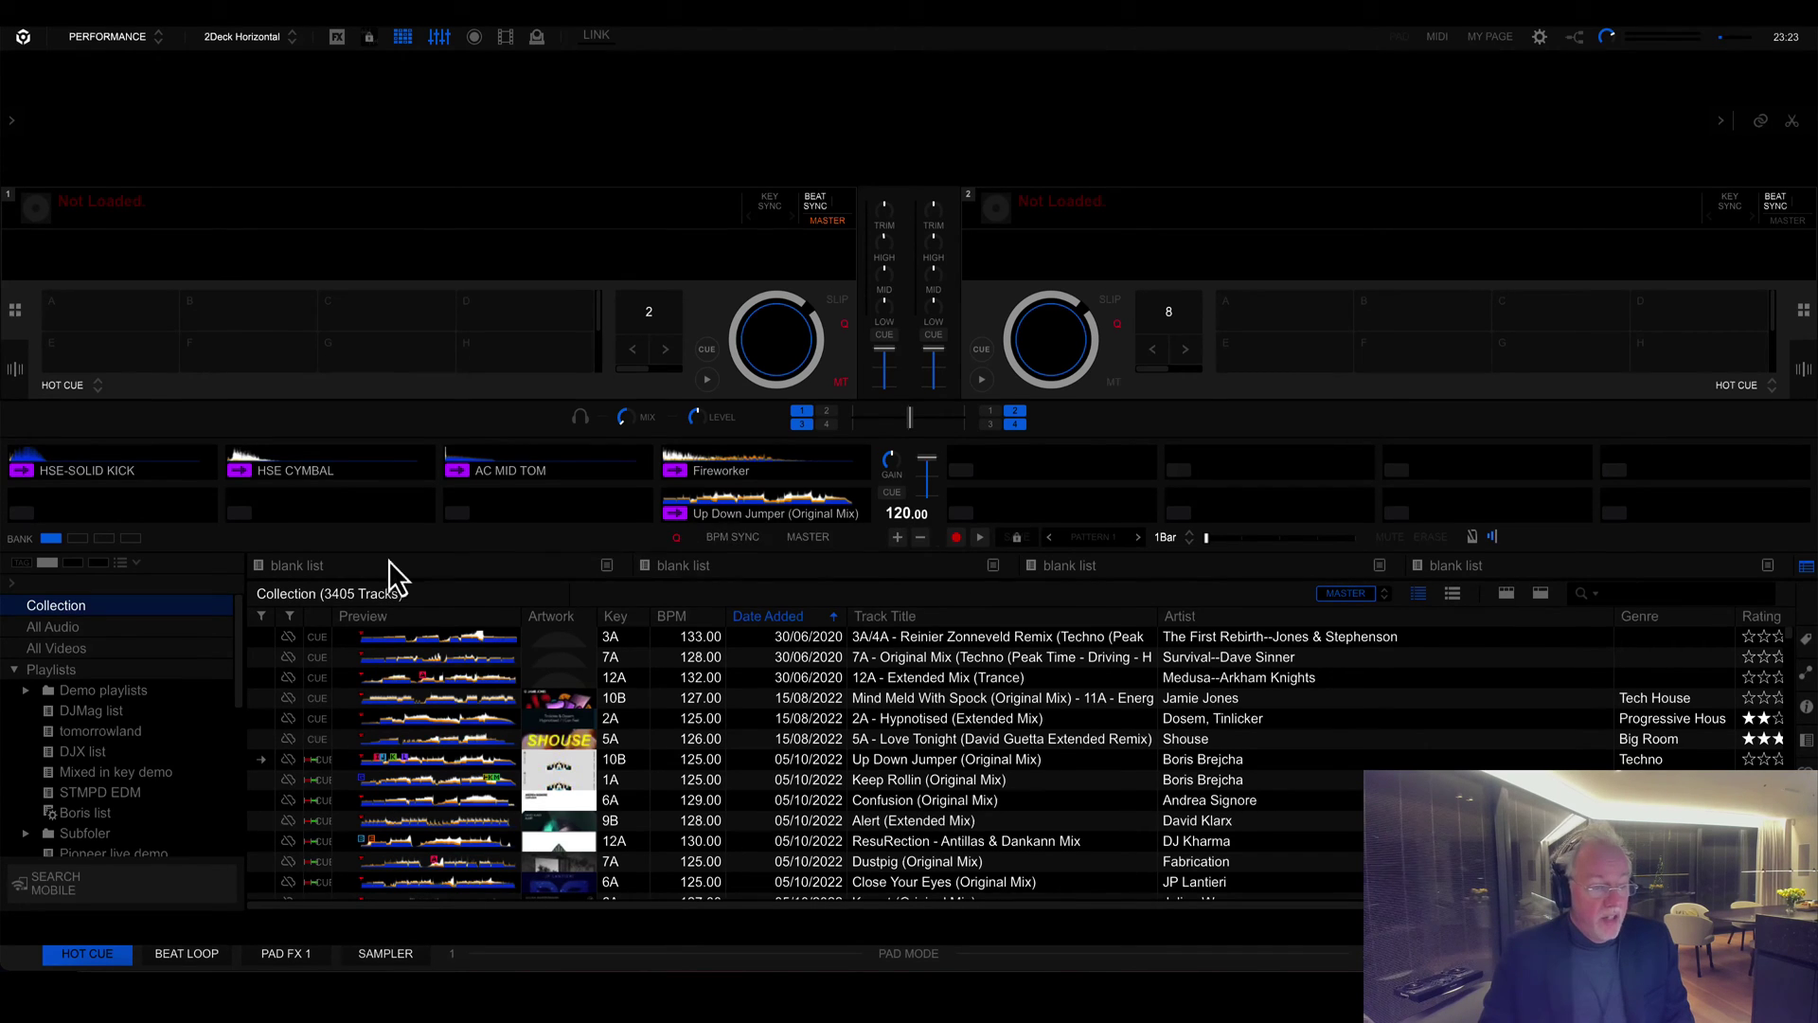
- Open the RB Boris live set playlist from rekordbox's Playlists tree
scroll(122, 725, "down", 5)
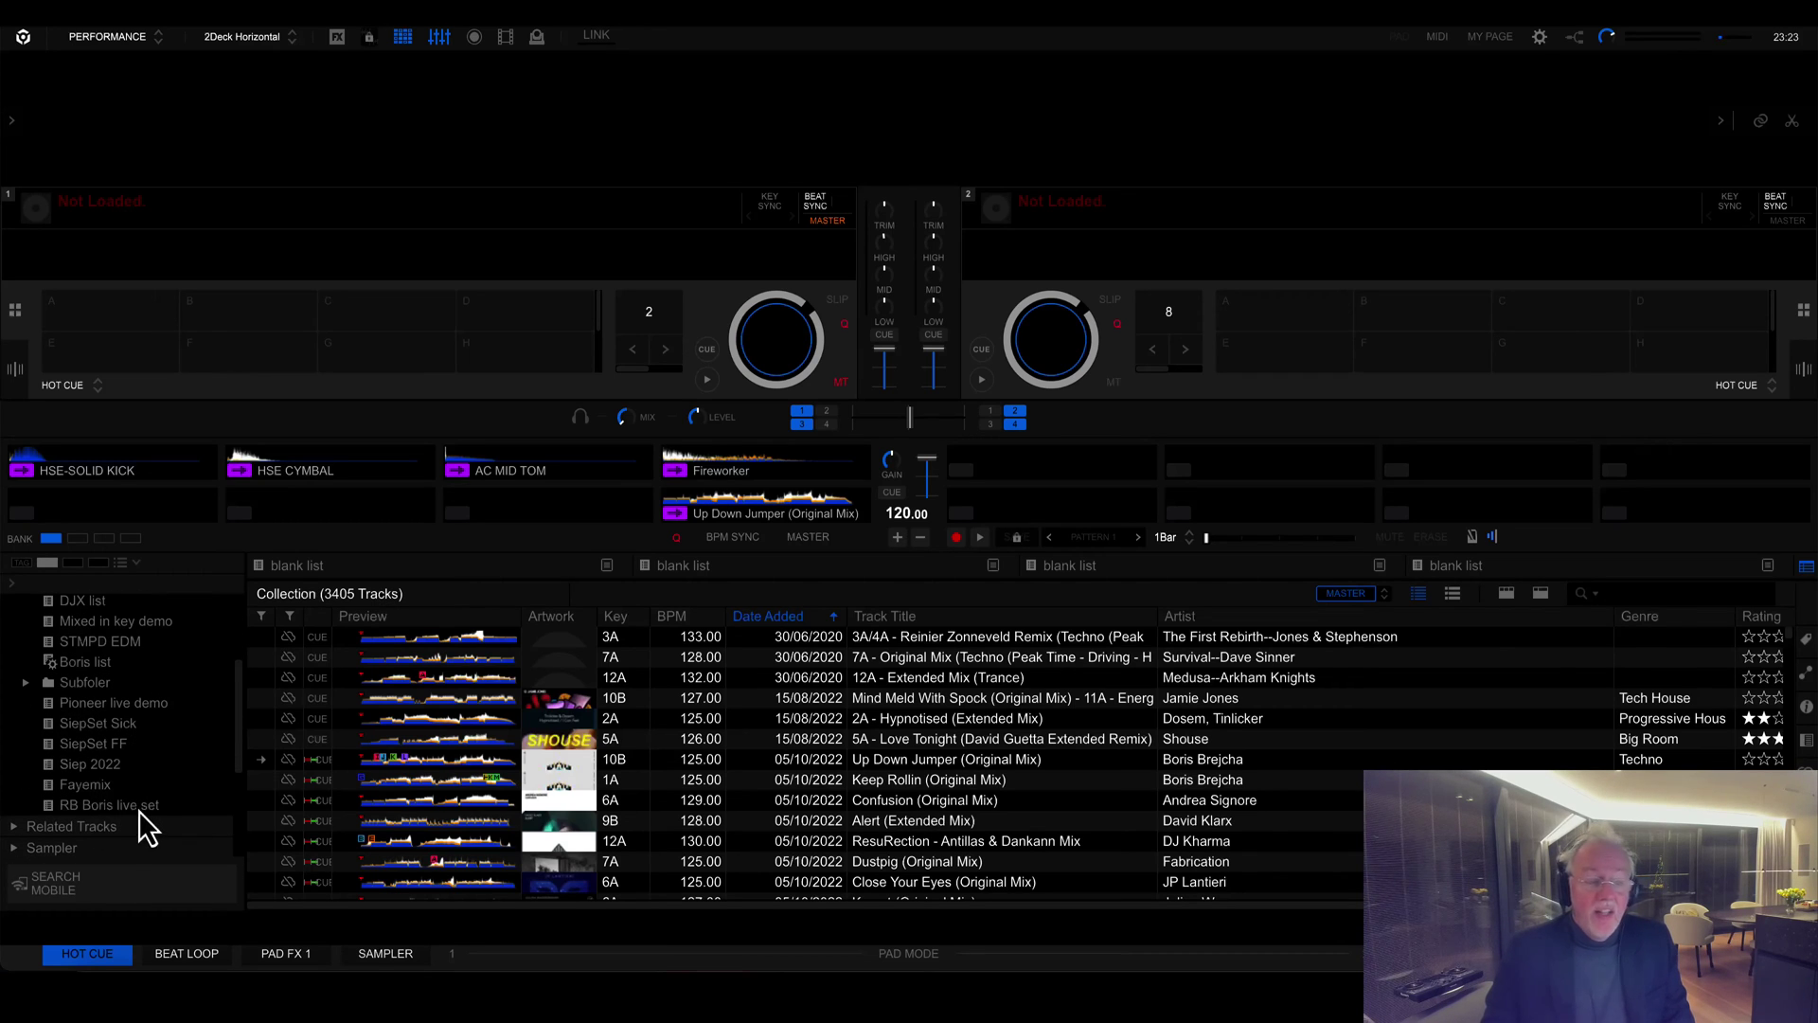
left_click(139, 808)
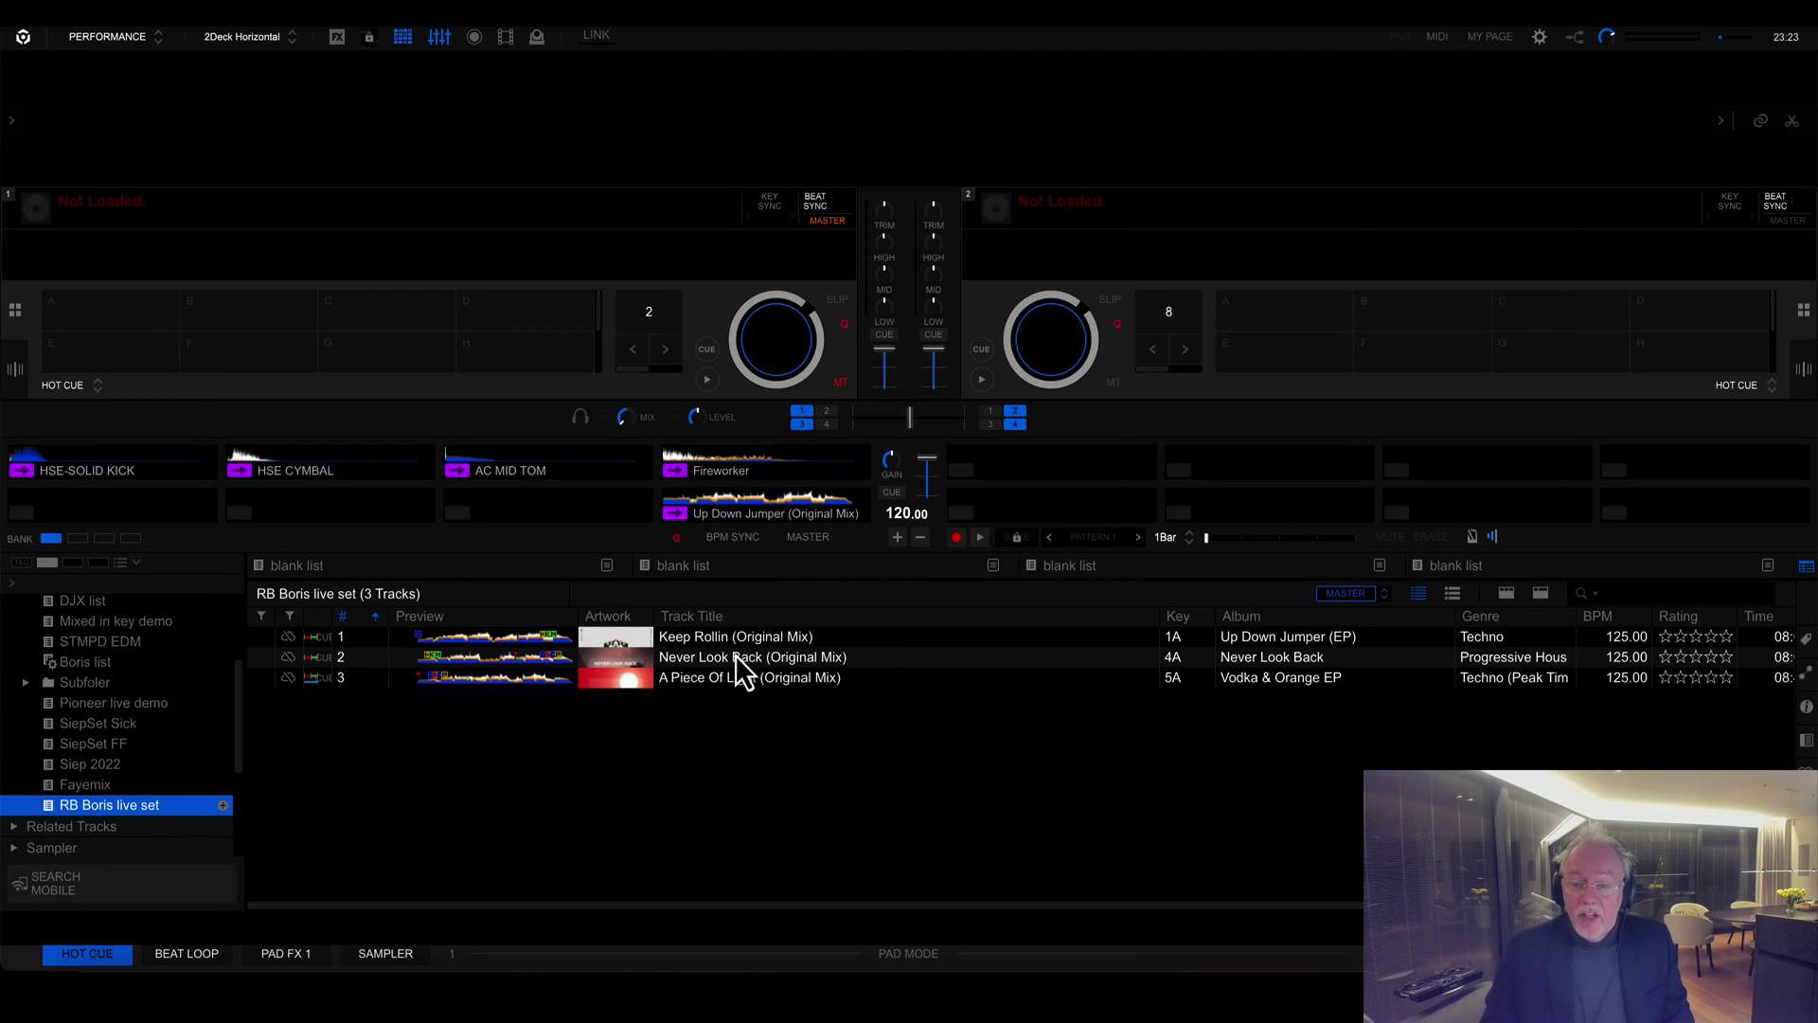
- Load Keep Rollin on deck 1 and Never Look Back on deck 2, then swap deck 1 to A Piece Of Light
left_click_drag(714, 640, 523, 317)
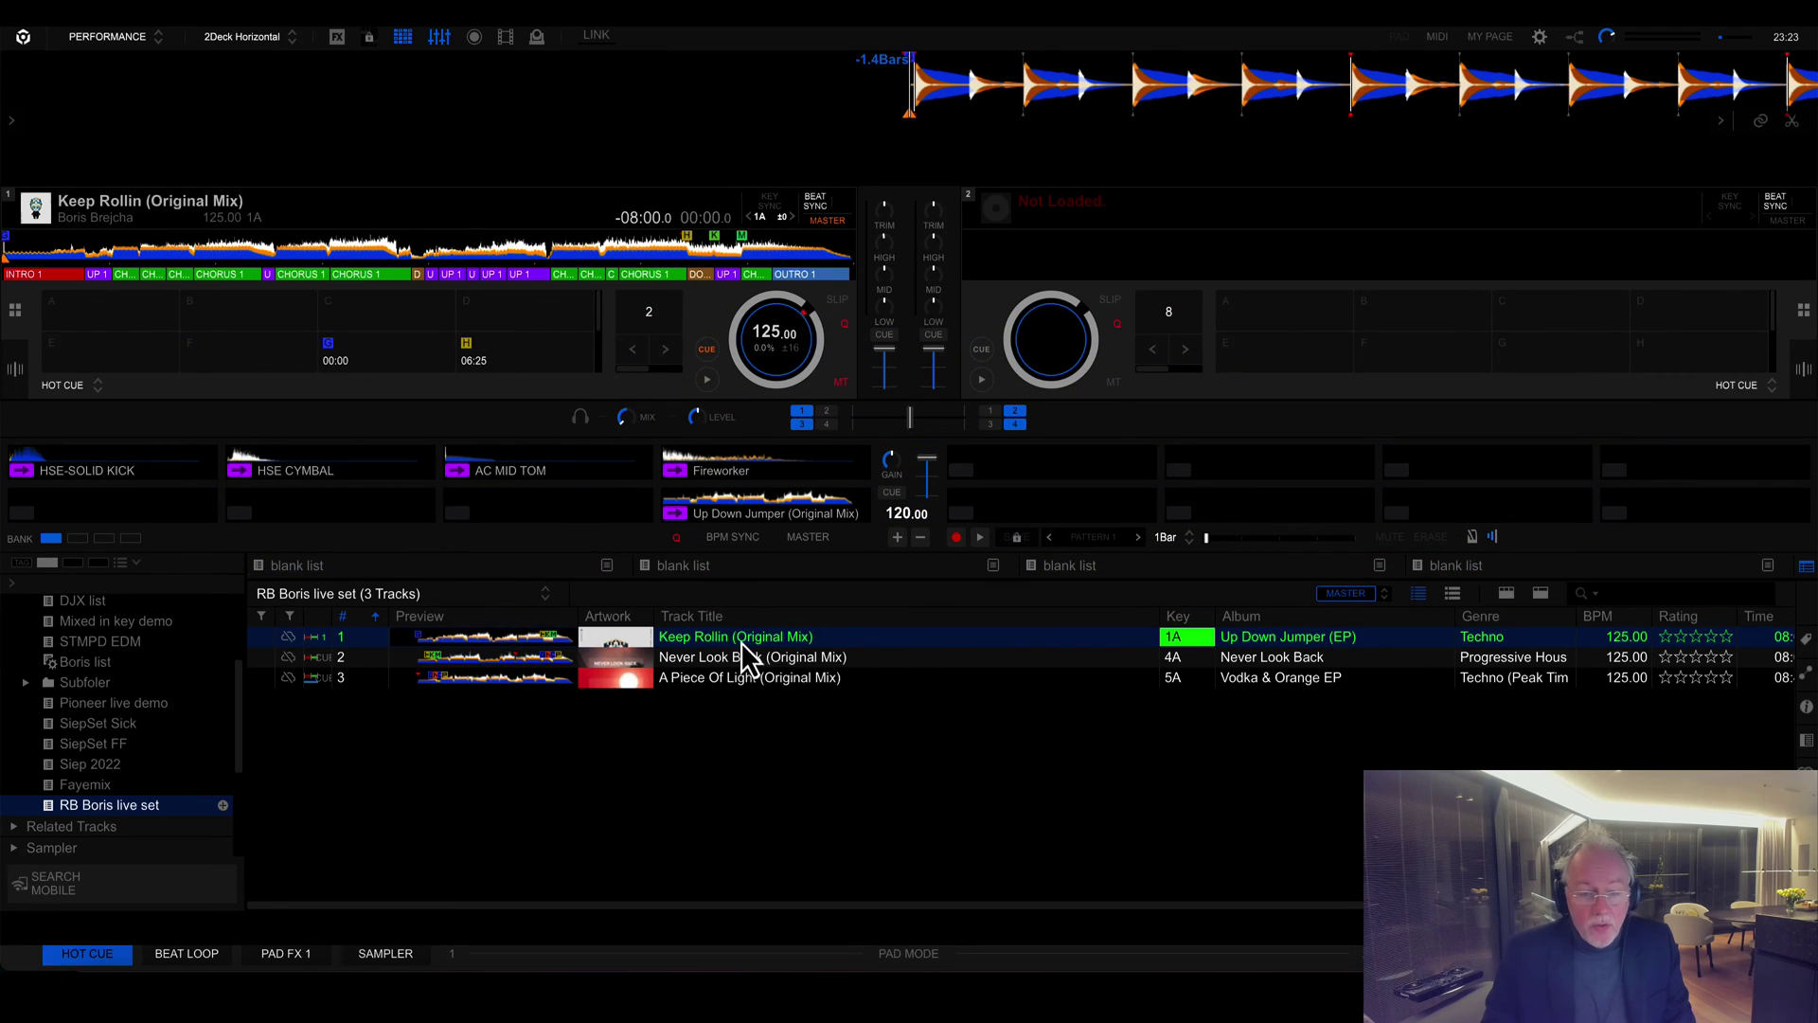
left_click_drag(745, 660, 1120, 336)
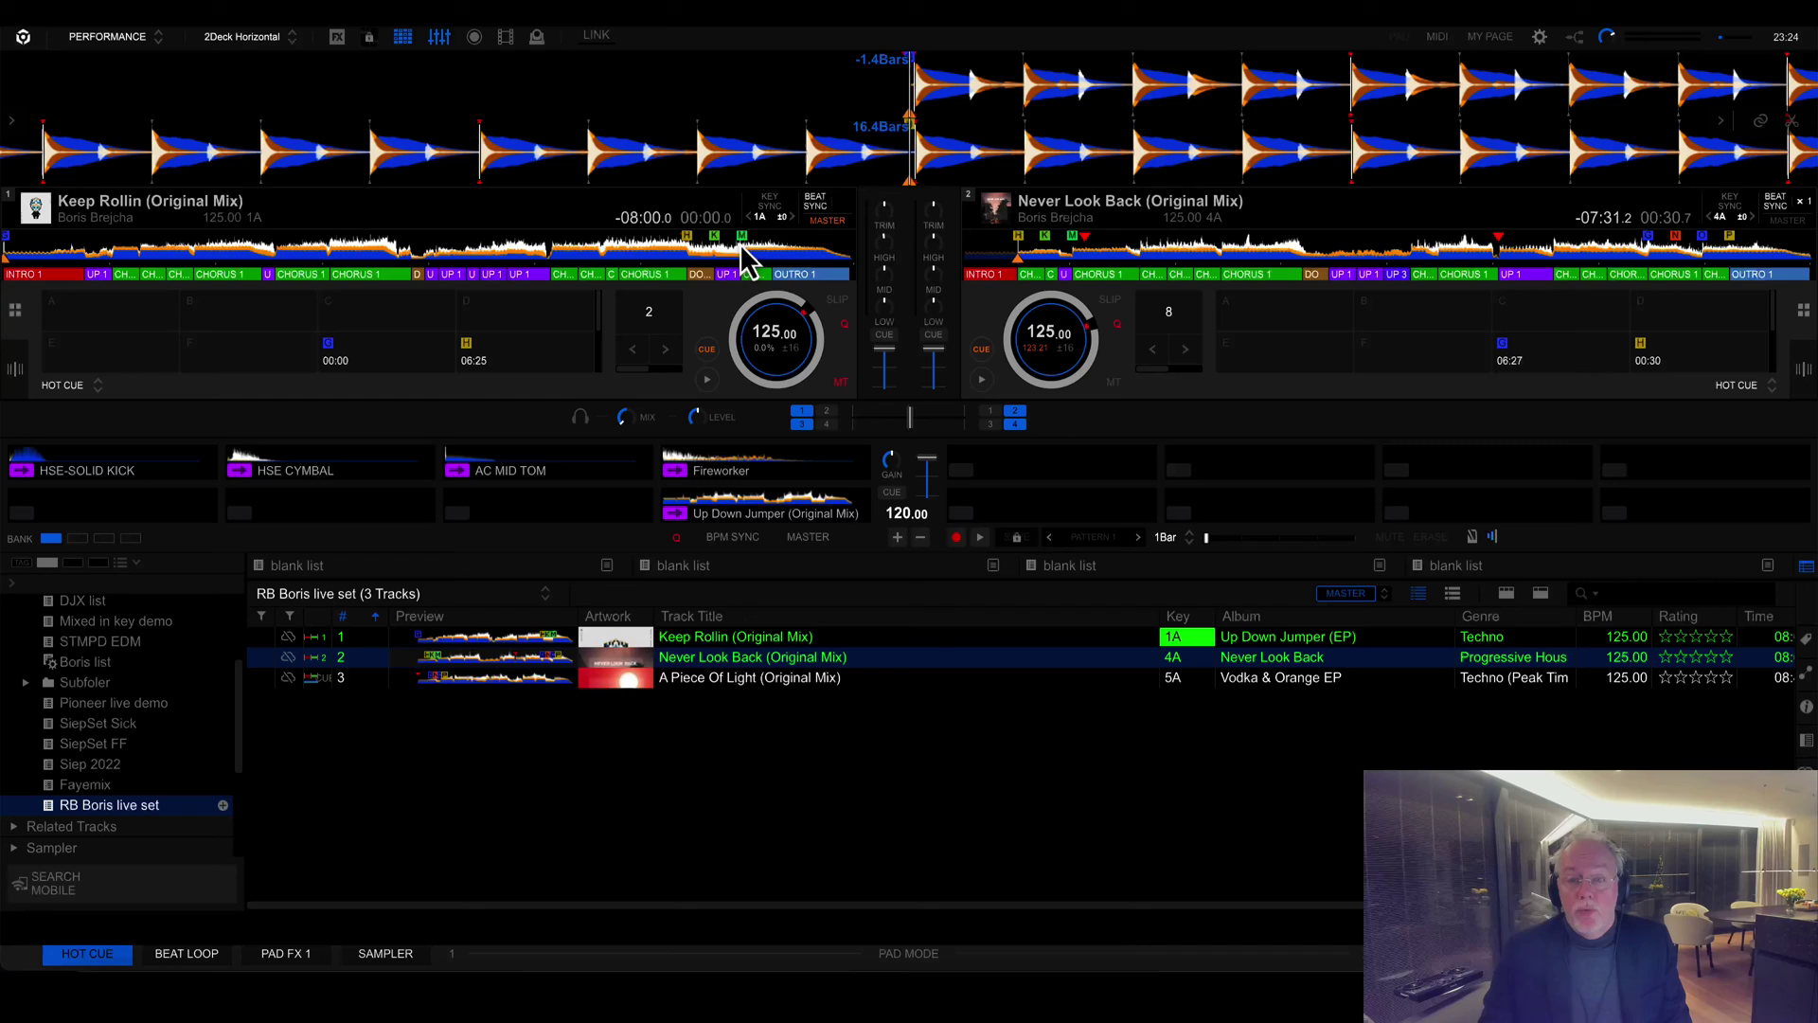
left_click(751, 680)
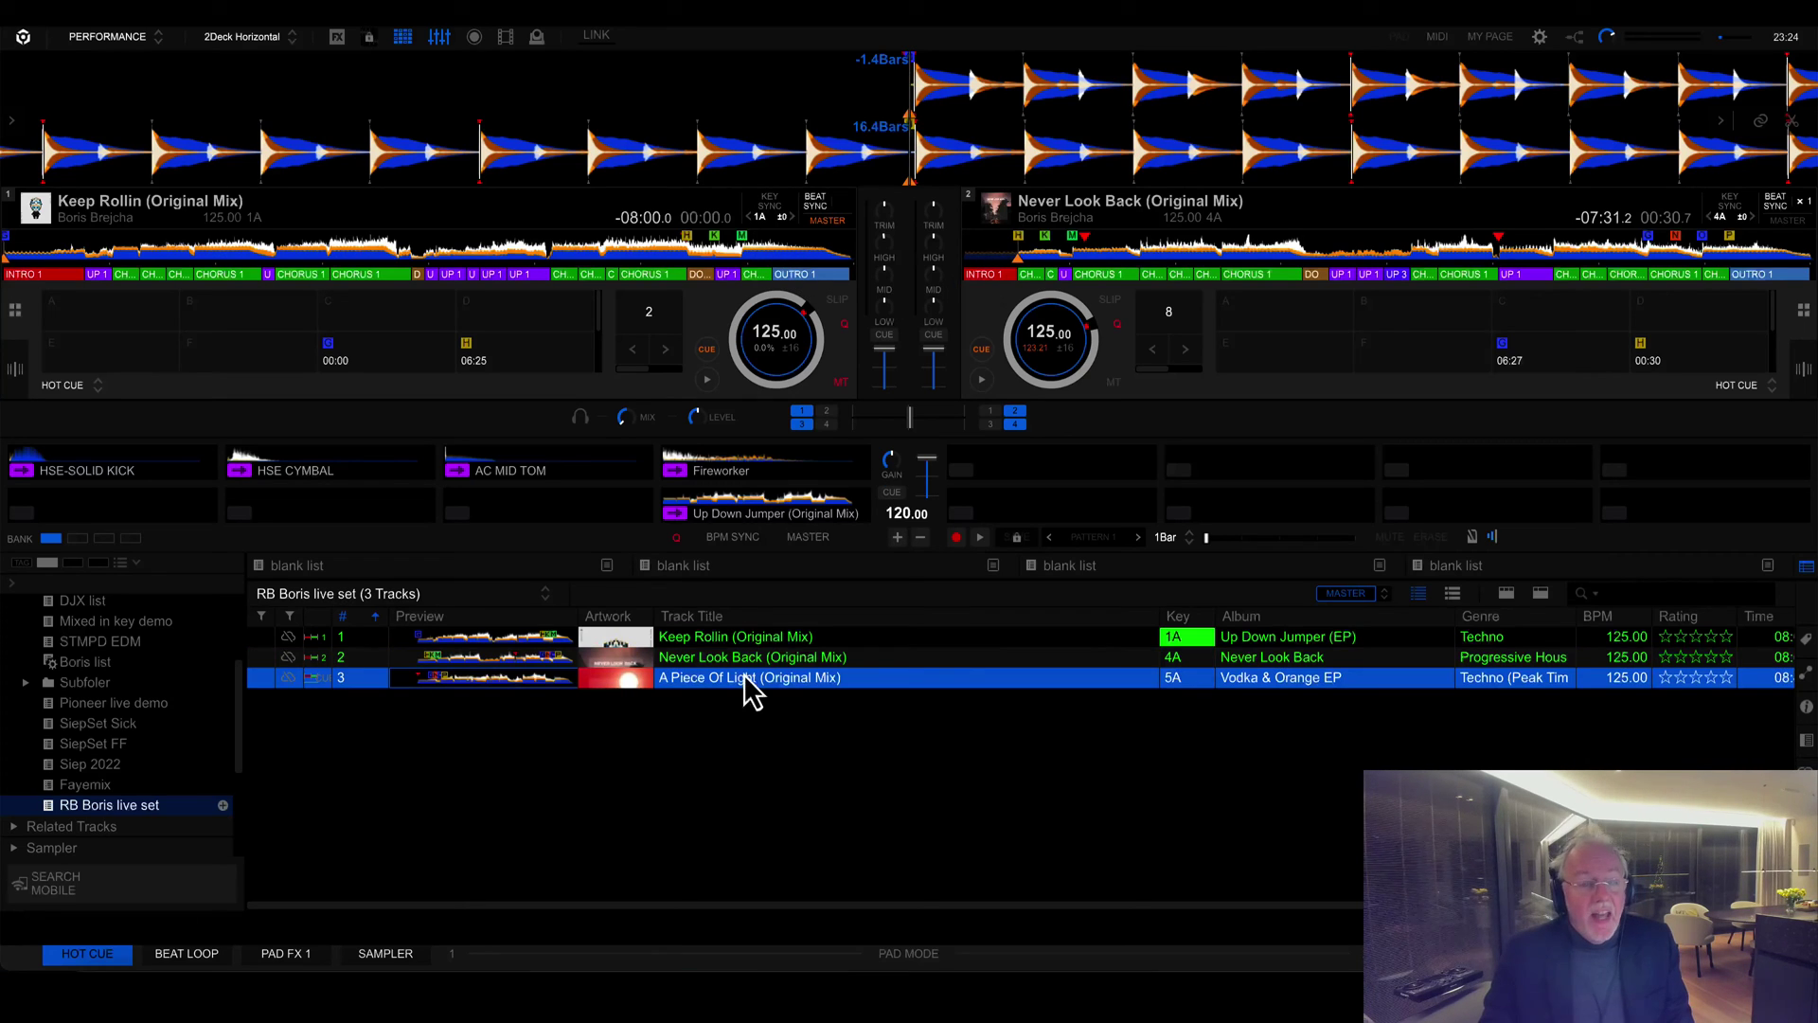
left_click_drag(751, 680, 566, 347)
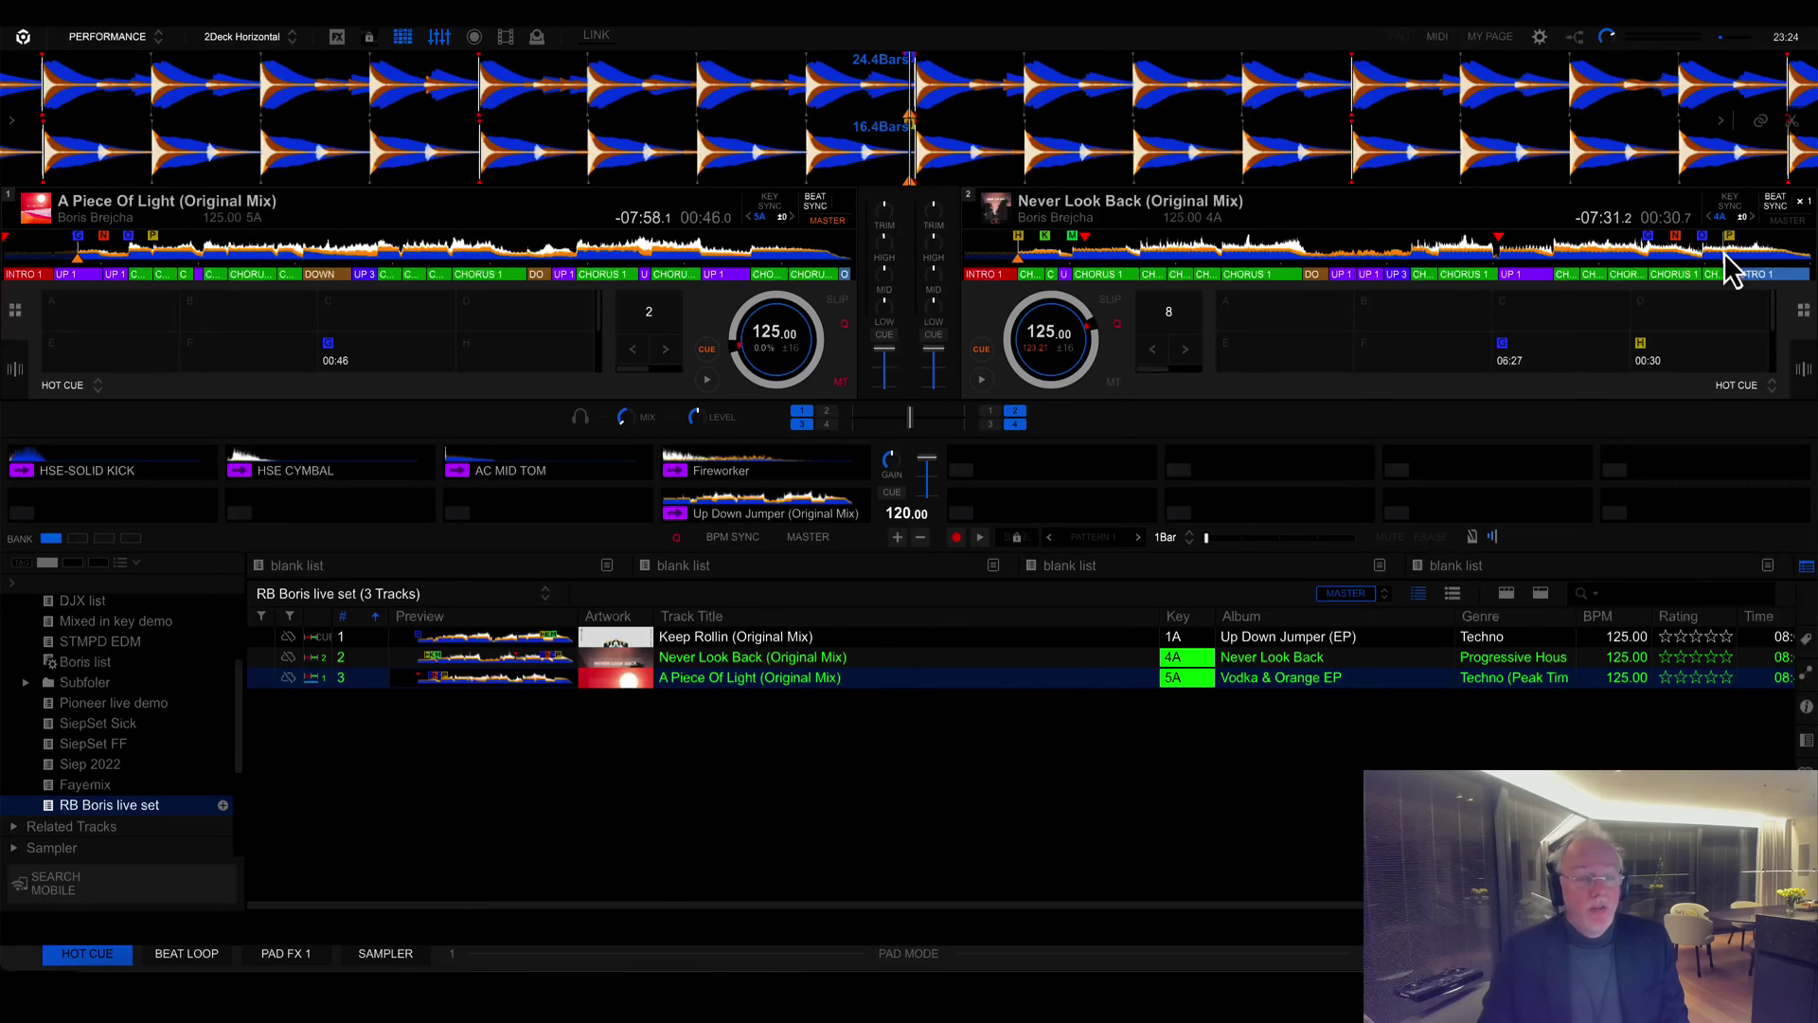
- Cue Never Look Back on deck 2 to 06:18, near its outro
left_click(1621, 252)
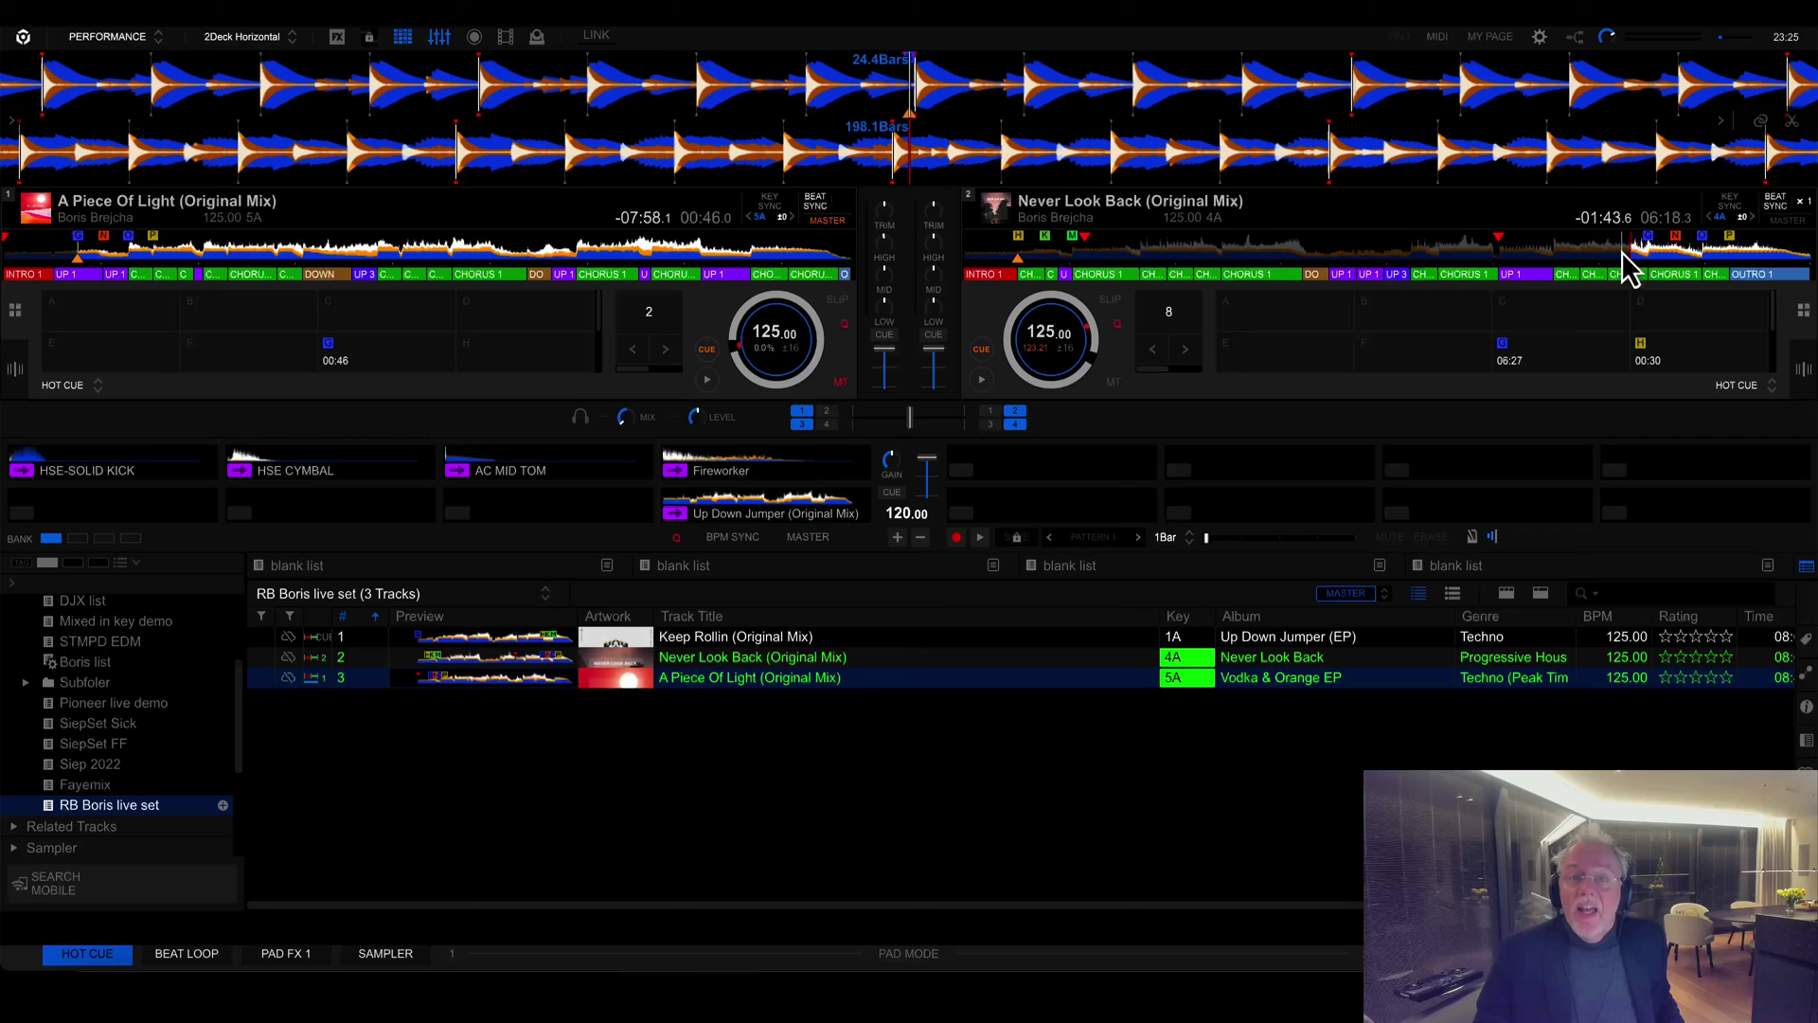